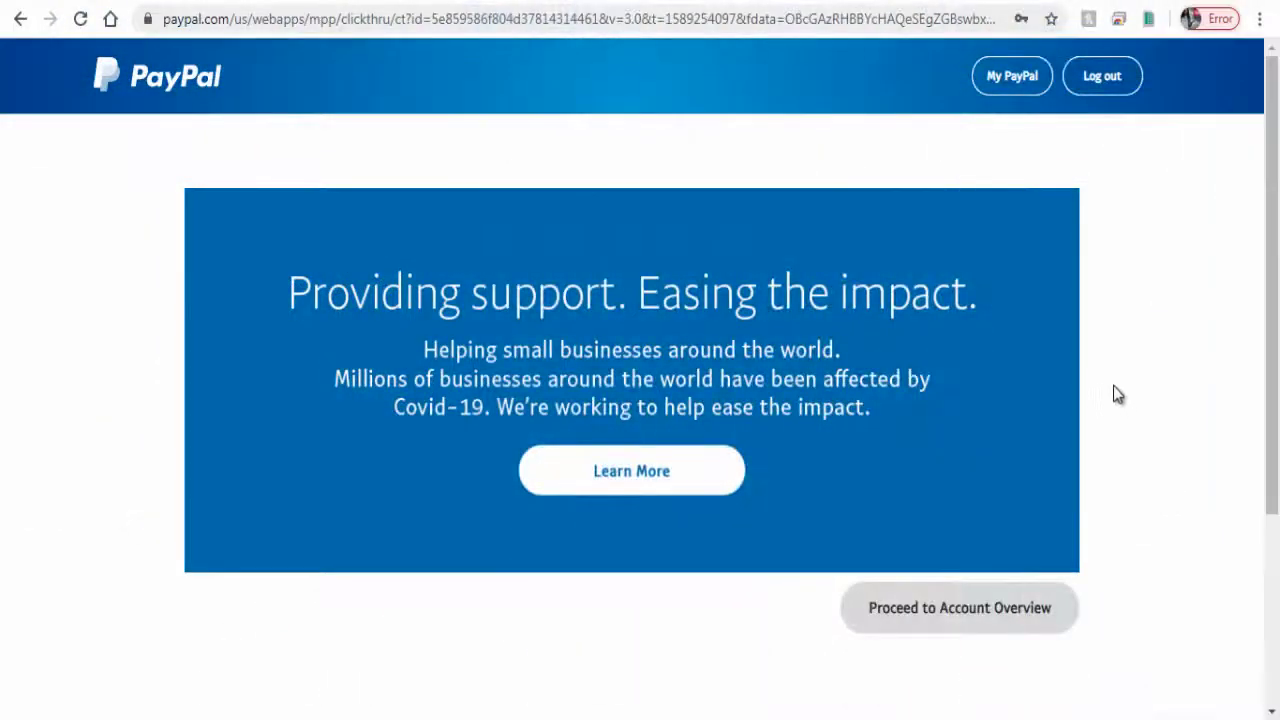
Step: Show all PayPal tools and open the PayPal buttons tool
{"action": "left_click", "coordinate": [1010, 90]}
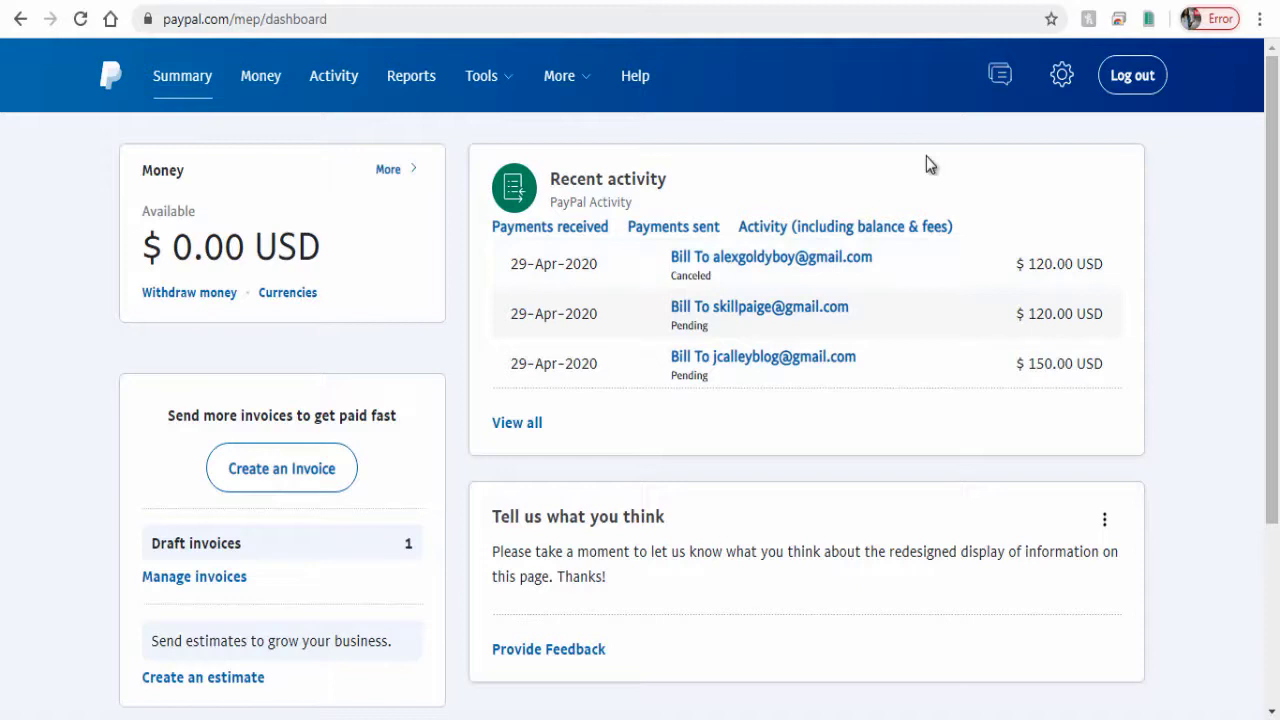
{"action": "mouse_move", "coordinate": [505, 88]}
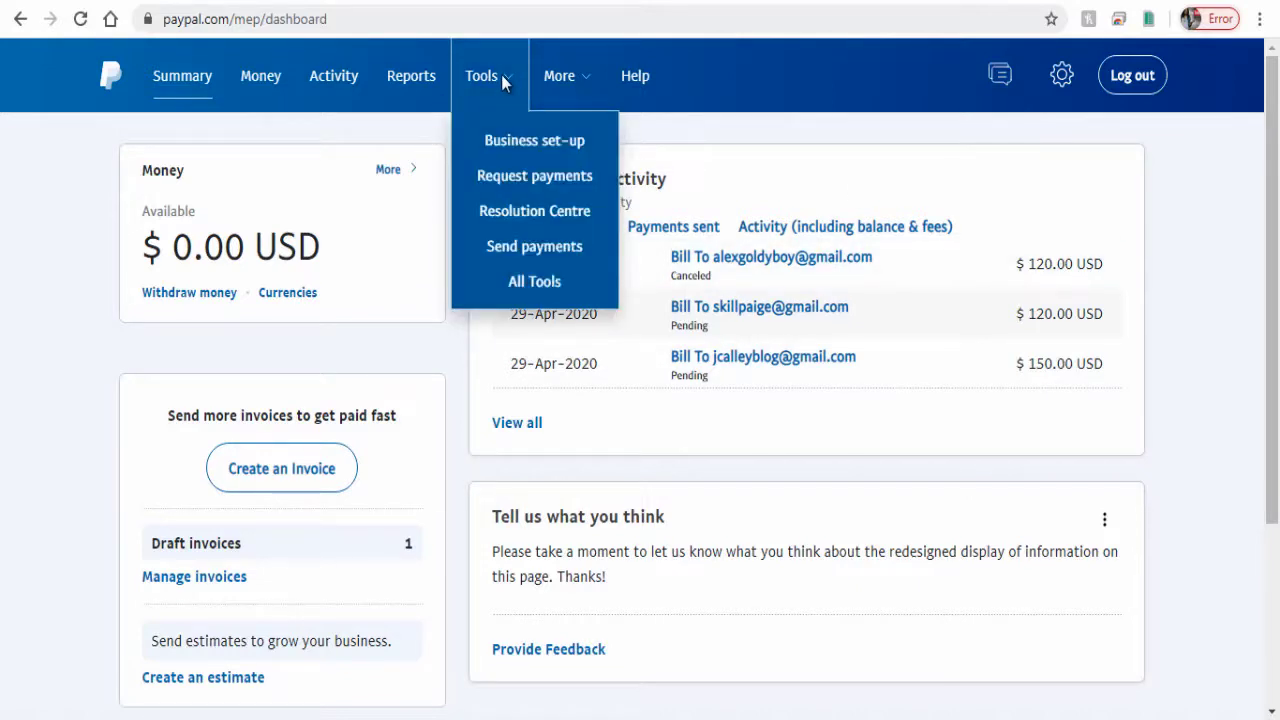
{"action": "left_click", "coordinate": [533, 284]}
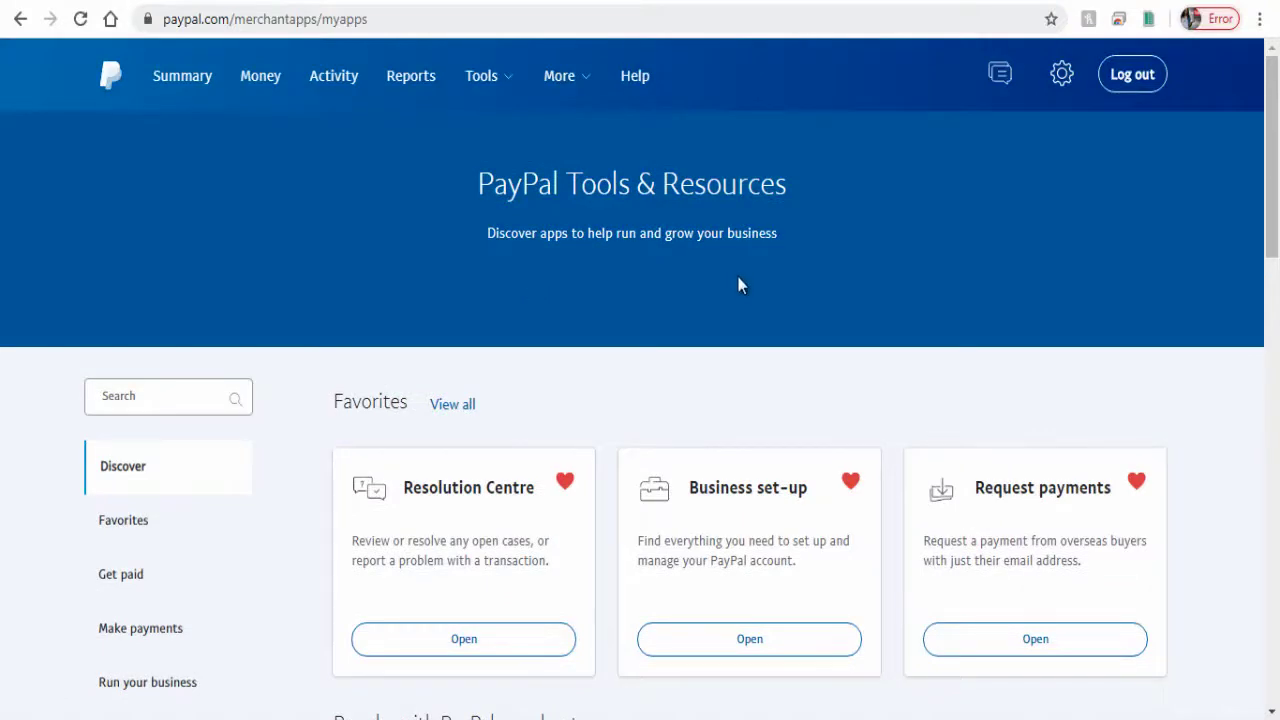
{"action": "scroll", "coordinate": [740, 290], "scroll_direction": "down", "scroll_amount": 3}
{"action": "scroll", "coordinate": [740, 290], "scroll_direction": "down", "scroll_amount": 2}
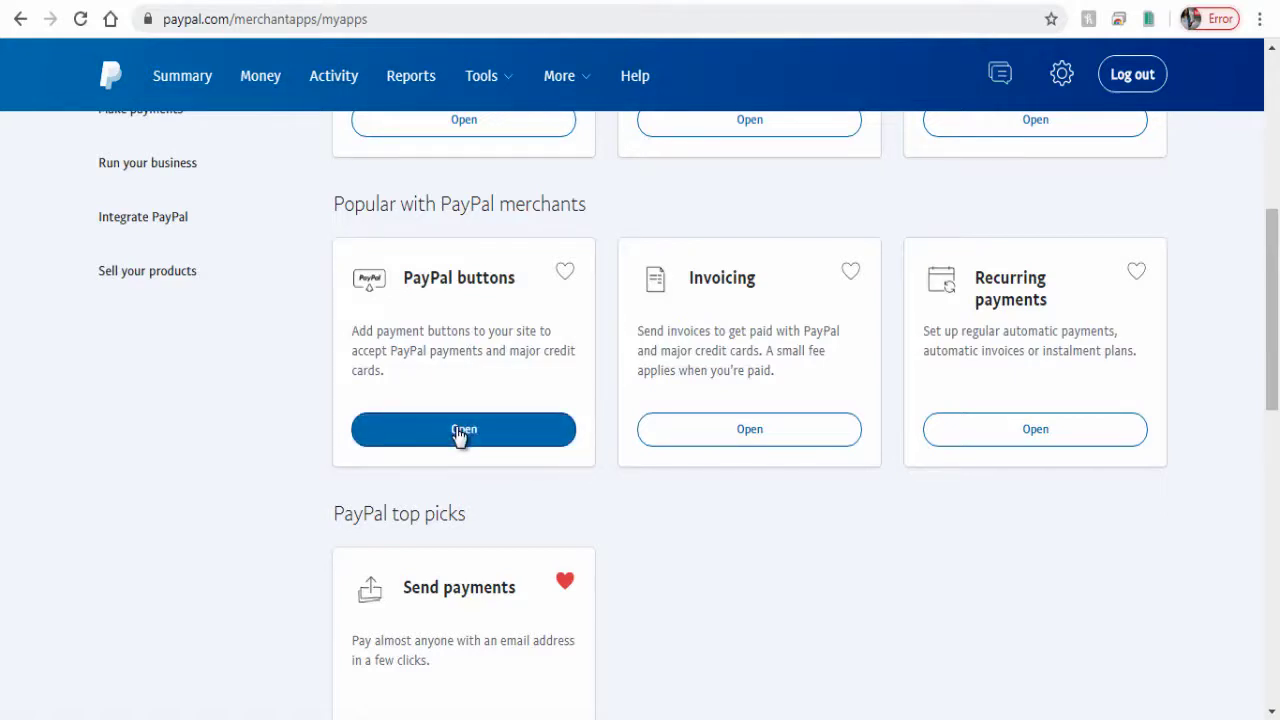
{"action": "left_click", "coordinate": [459, 431]}
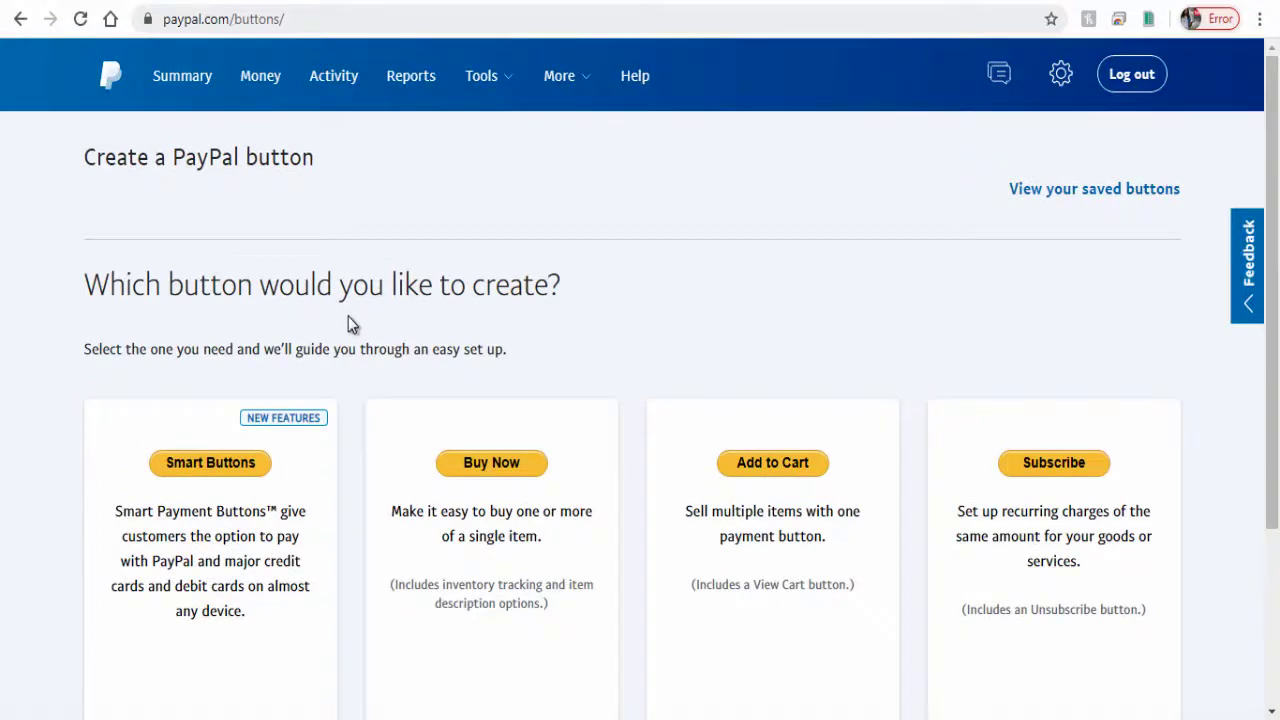
Step: Choose Smart Buttons as the type of payment button to create
{"action": "scroll", "coordinate": [348, 318], "scroll_direction": "down", "scroll_amount": 2}
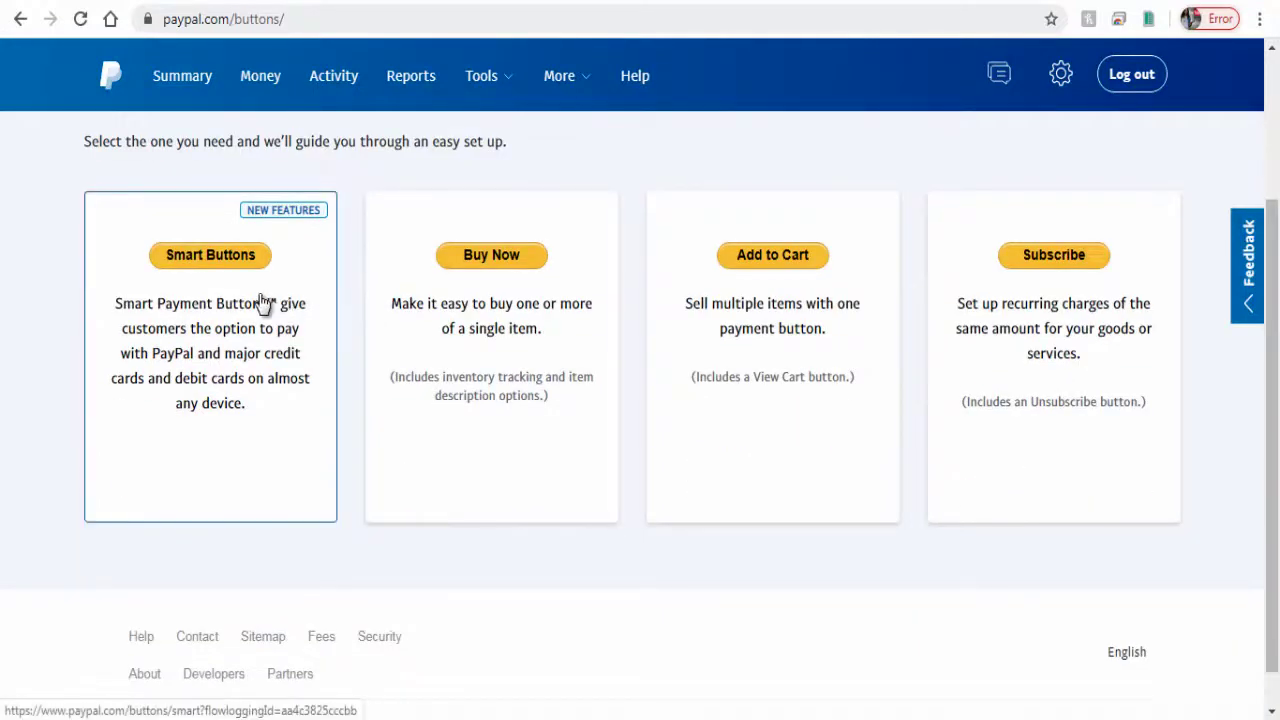
{"action": "left_click", "coordinate": [218, 262]}
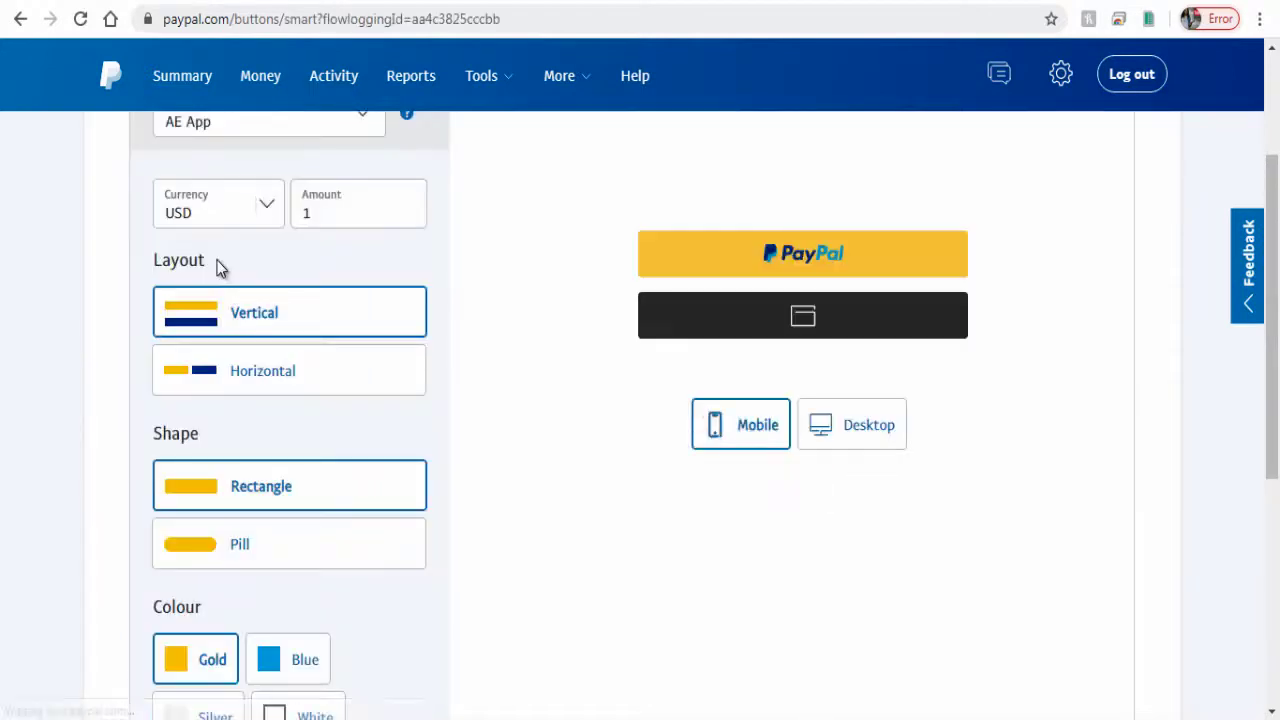
{"action": "scroll", "coordinate": [100, 345], "scroll_direction": "up", "scroll_amount": 3}
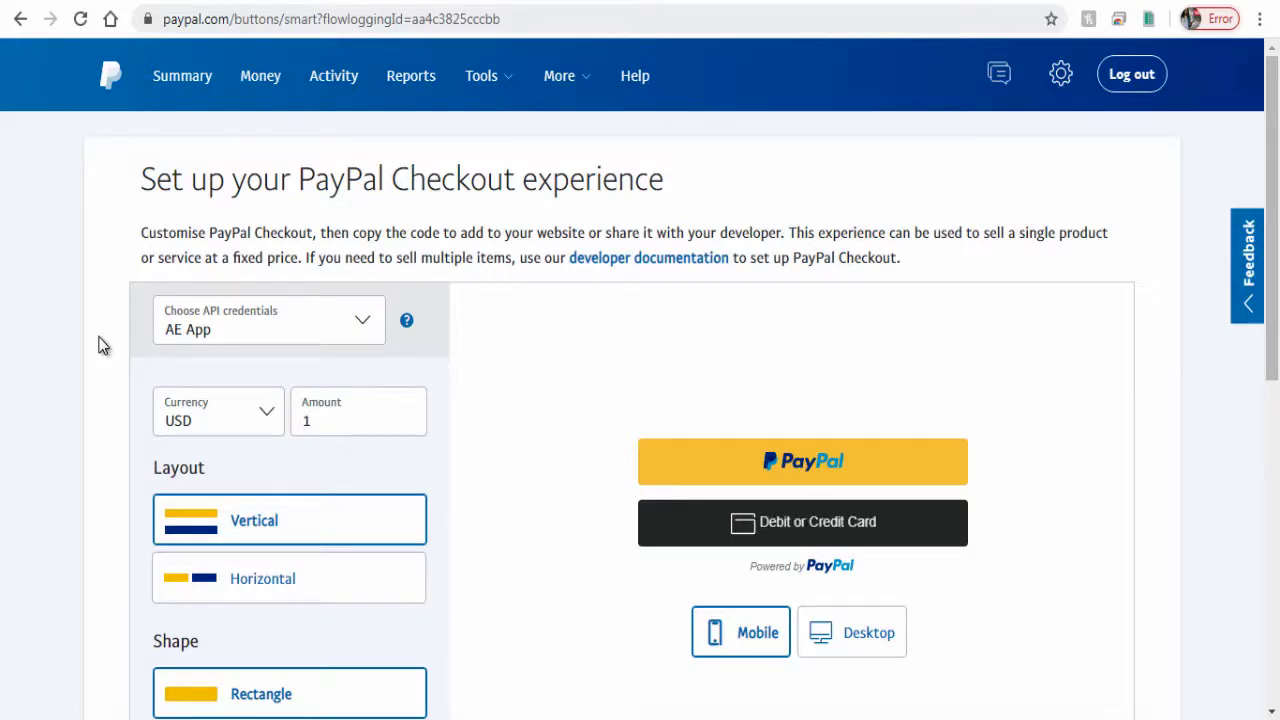
Step: Check the API credentials and currency choices, and set the checkout amount to 100
{"action": "left_click", "coordinate": [363, 328]}
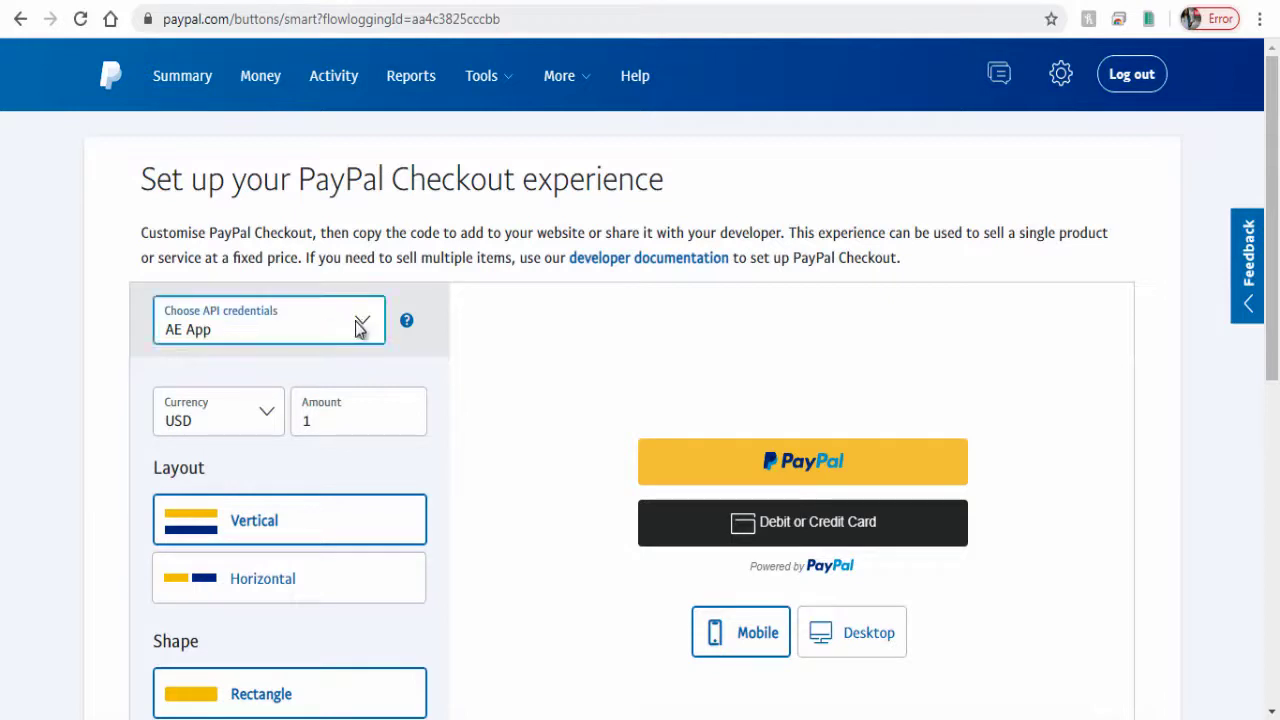
{"action": "left_click", "coordinate": [267, 420]}
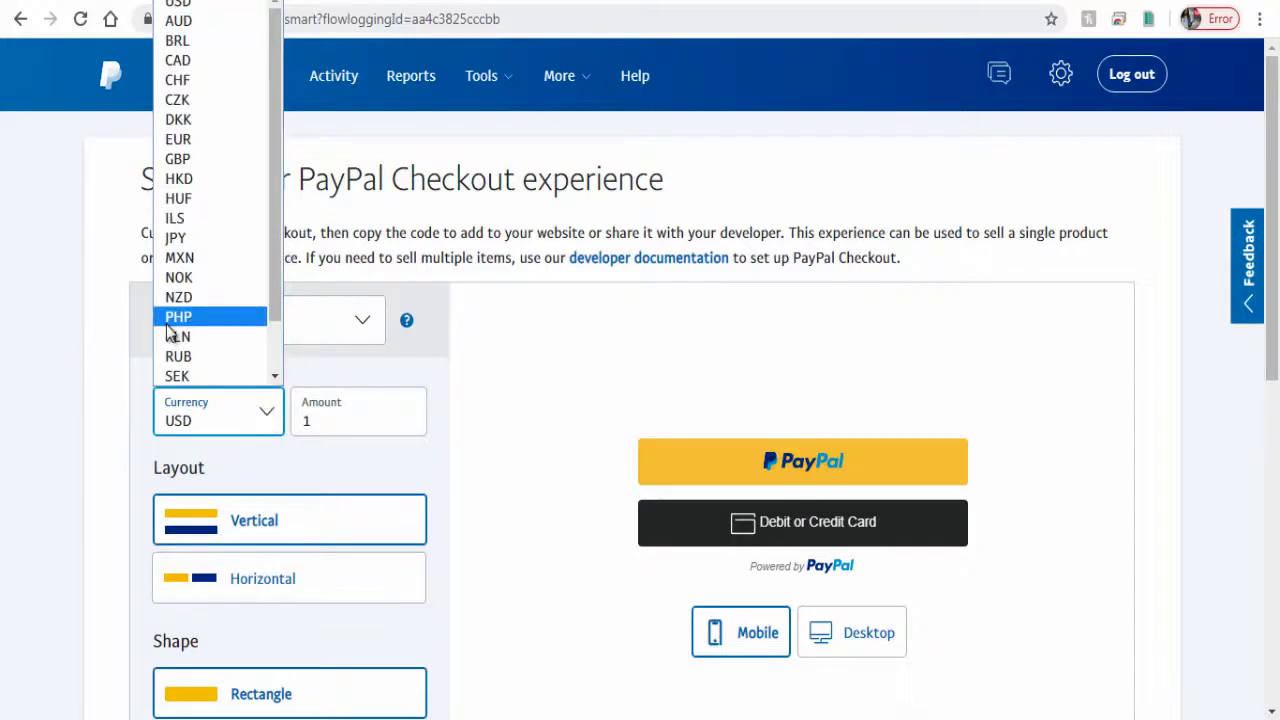
{"action": "left_click", "coordinate": [351, 376]}
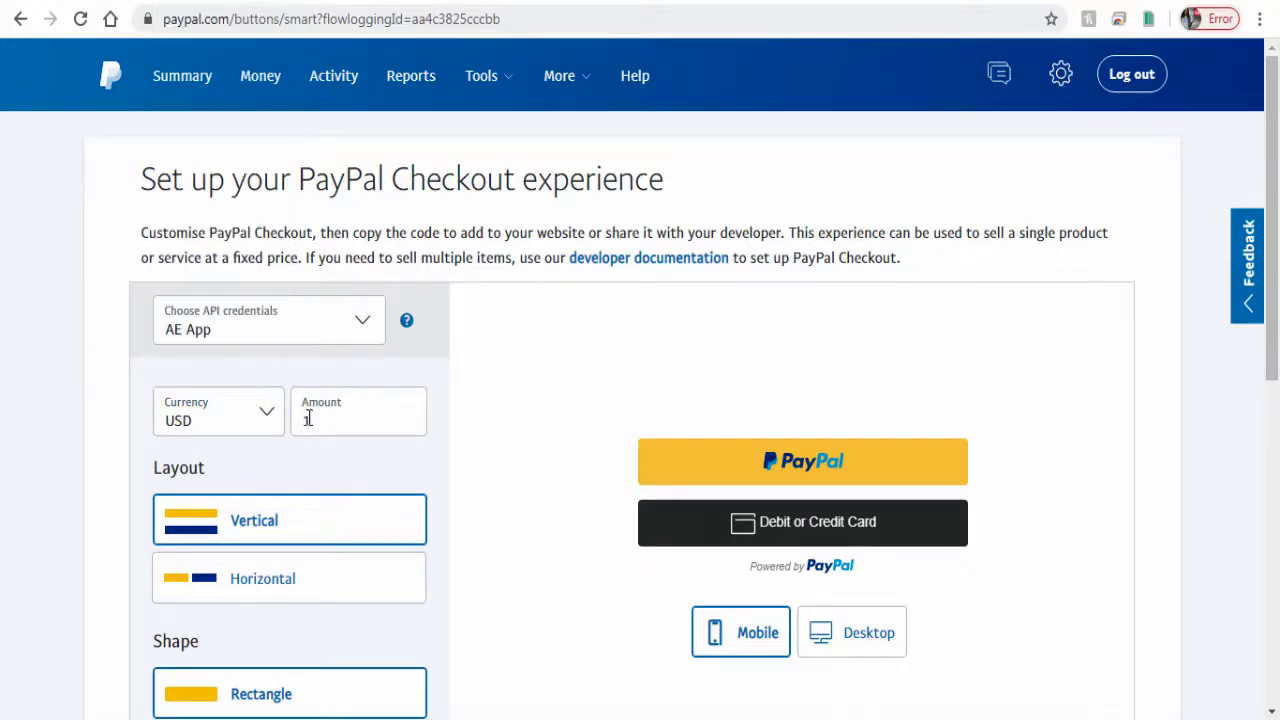
{"action": "left_click_drag", "start_coordinate": [308, 419], "coordinate": [298, 422]}
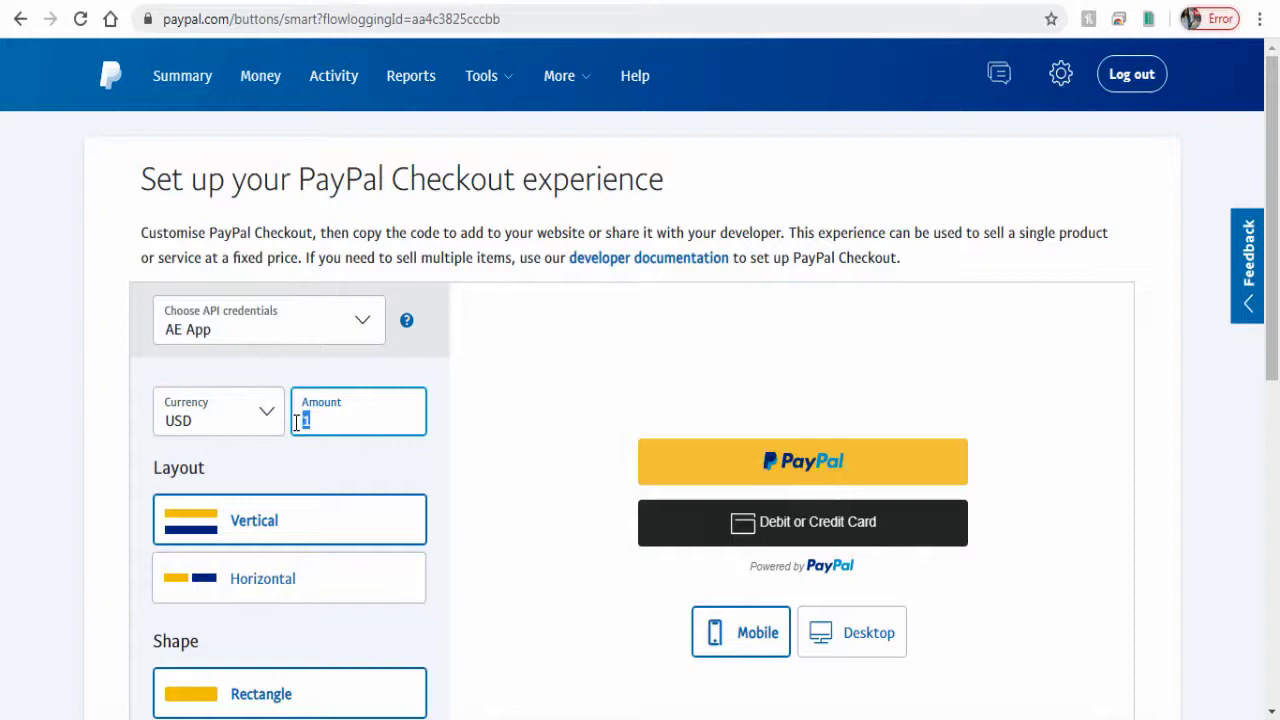
{"action": "type", "text": "00"}
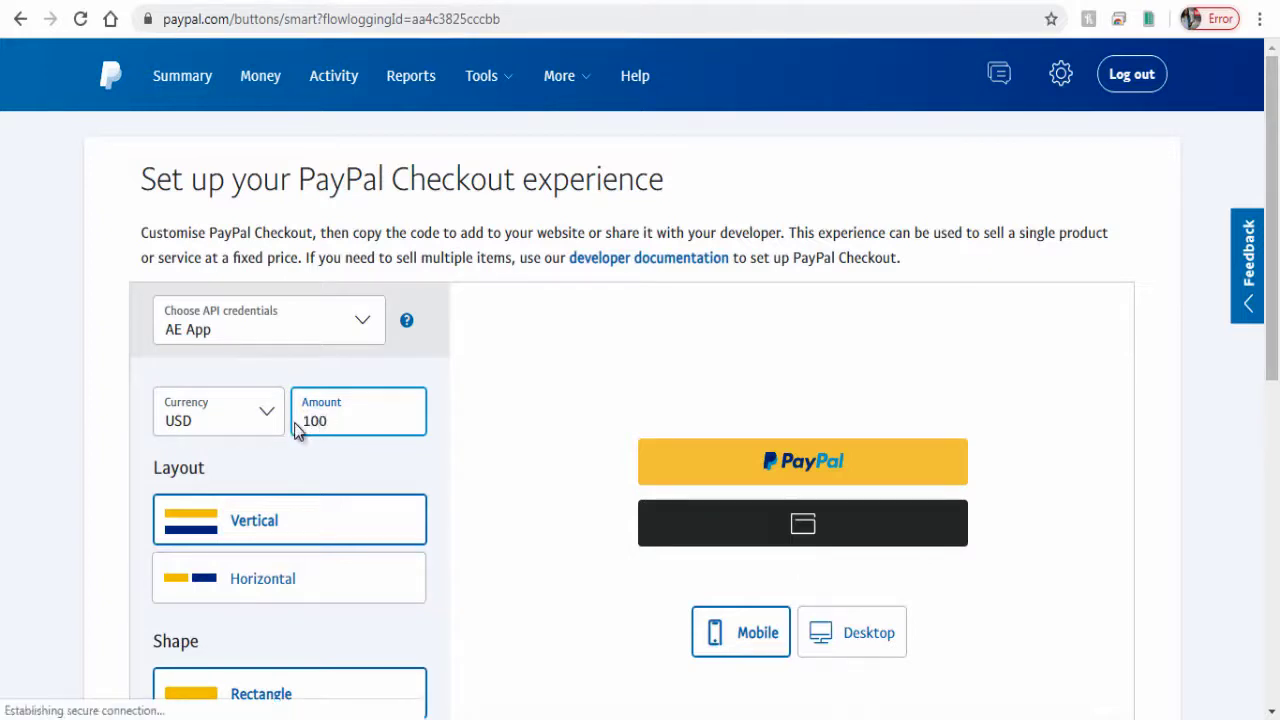
{"action": "left_click", "coordinate": [418, 467]}
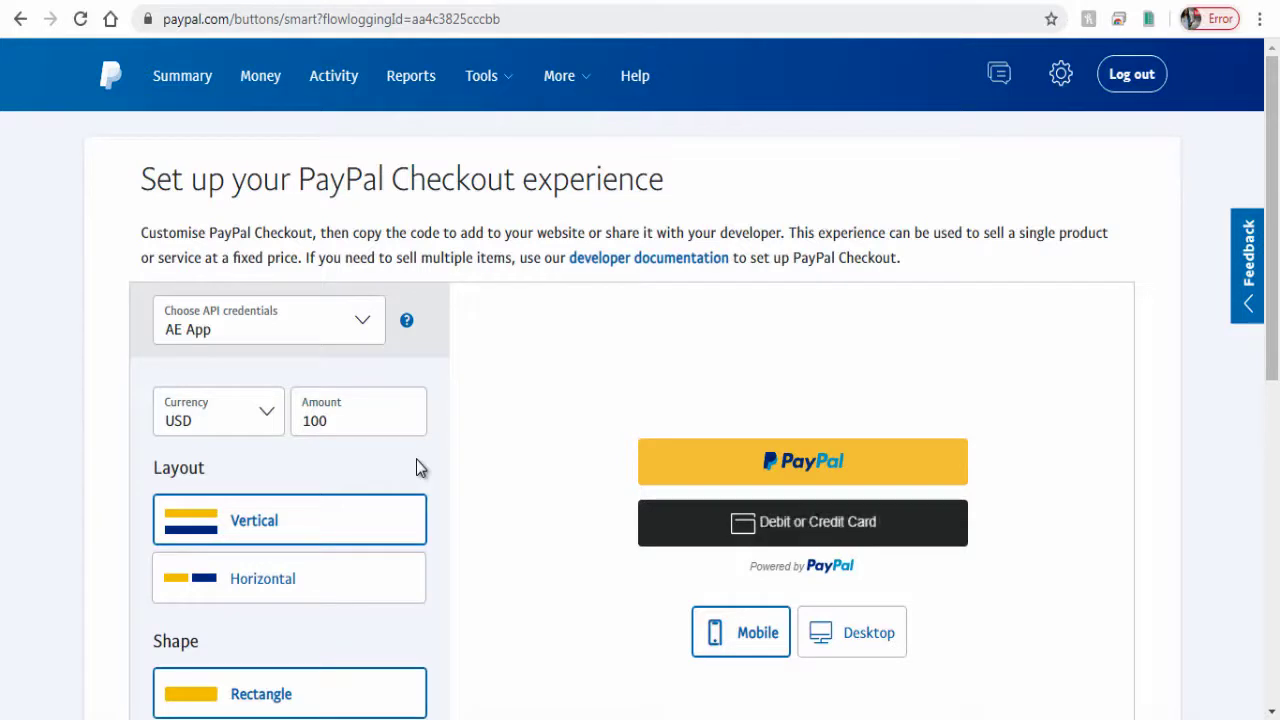
Step: Try the Horizontal layout, return to Vertical, and set the button shape to Pill
{"action": "scroll", "coordinate": [416, 466], "scroll_direction": "down", "scroll_amount": 1}
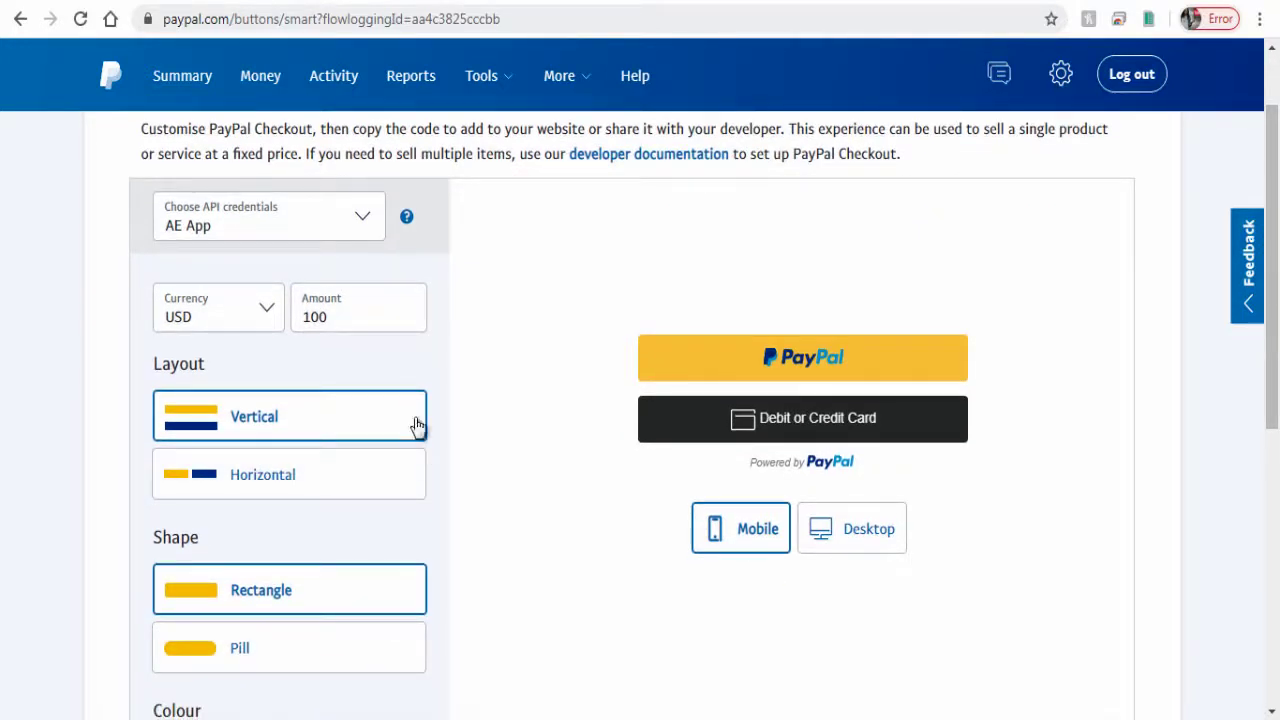
{"action": "left_click", "coordinate": [345, 478]}
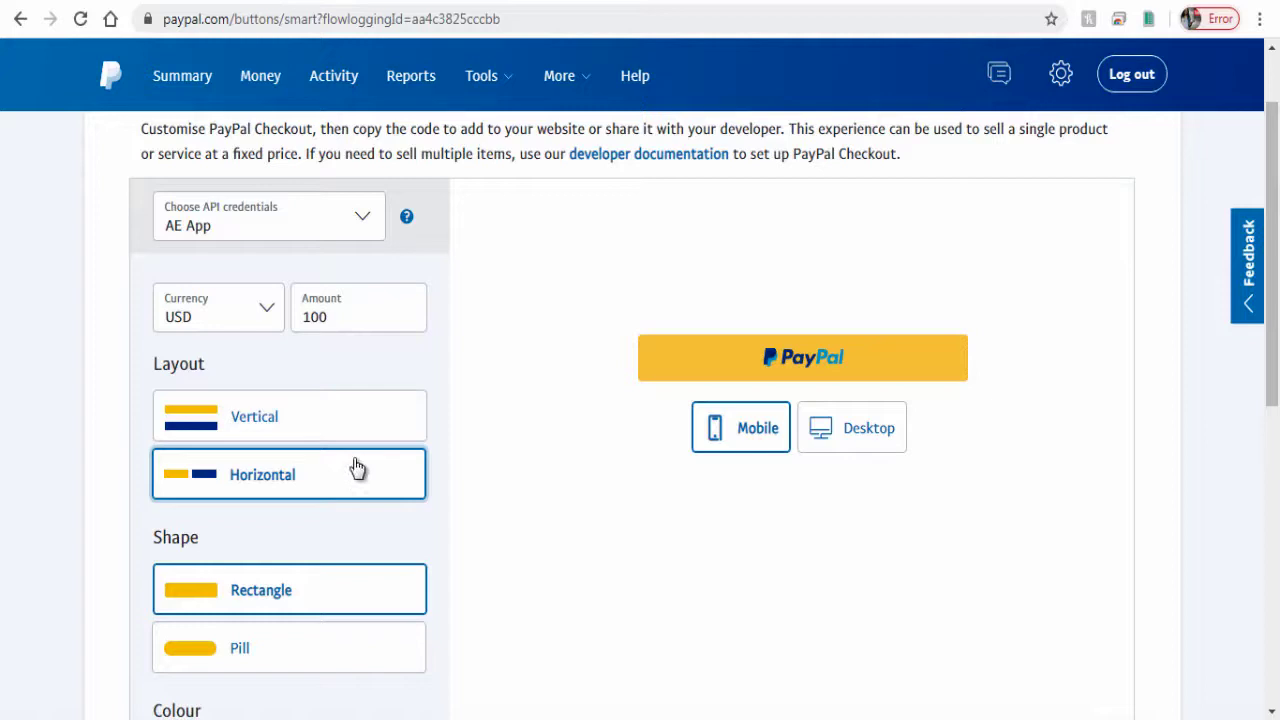
{"action": "left_click", "coordinate": [325, 421]}
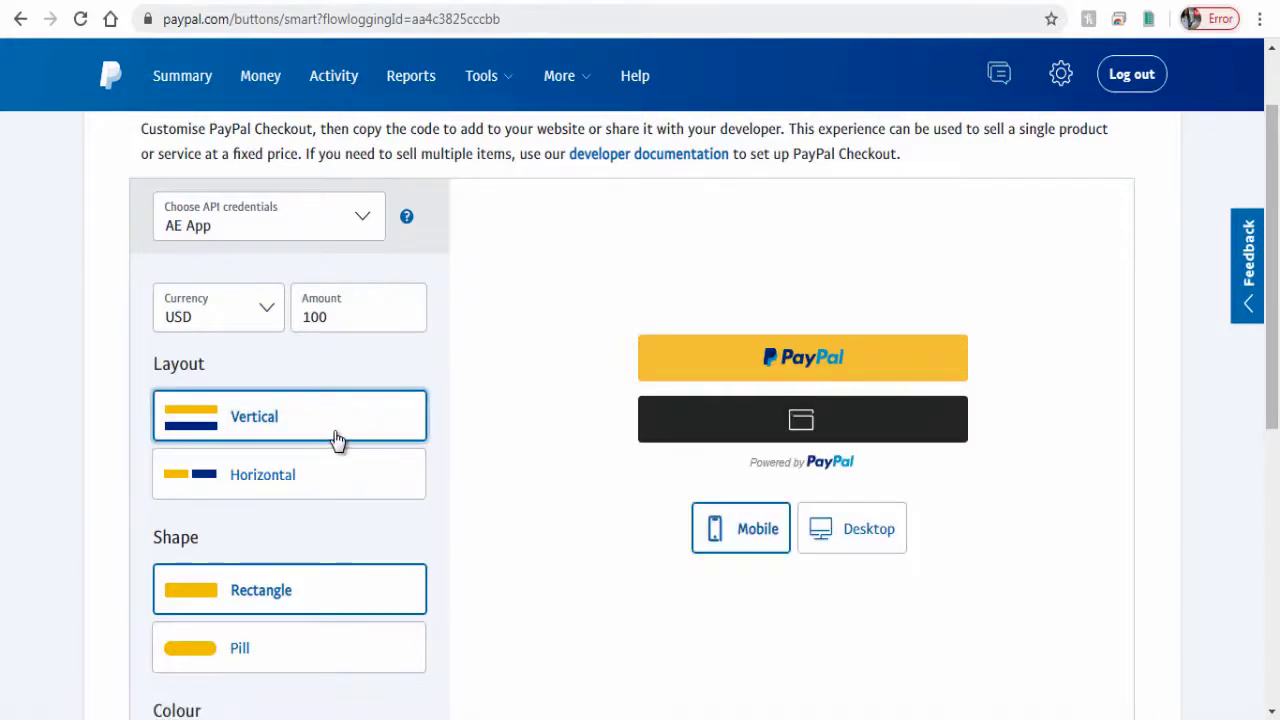
{"action": "scroll", "coordinate": [337, 438], "scroll_direction": "down", "scroll_amount": 1}
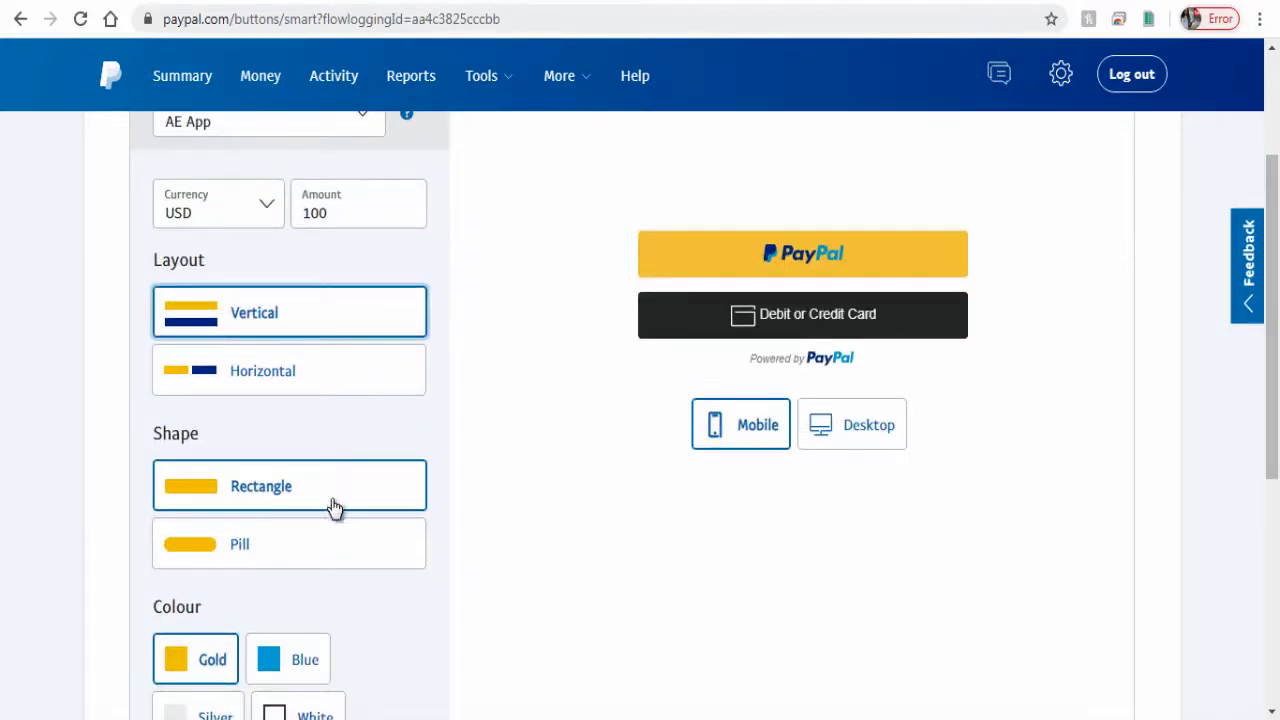
{"action": "left_click", "coordinate": [346, 548]}
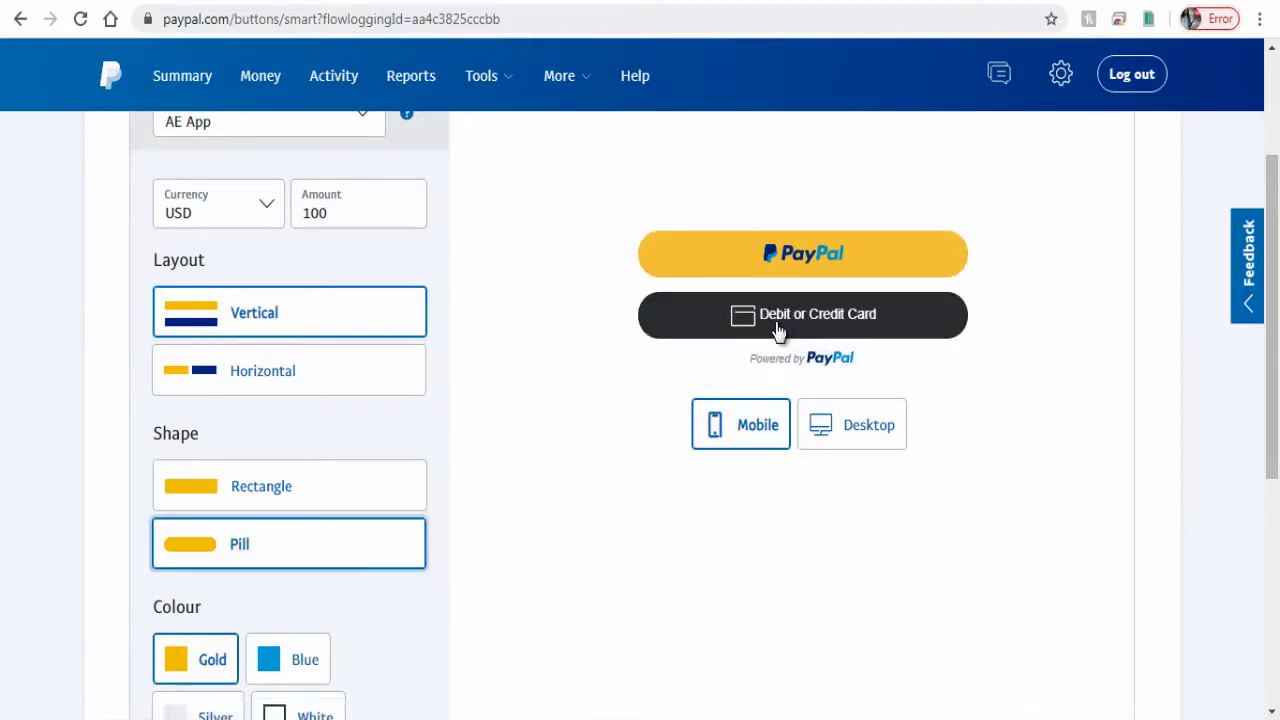
Step: Try the Blue, Silver, White and Black button colours, and return to Gold
{"action": "scroll", "coordinate": [350, 590], "scroll_direction": "down", "scroll_amount": 1}
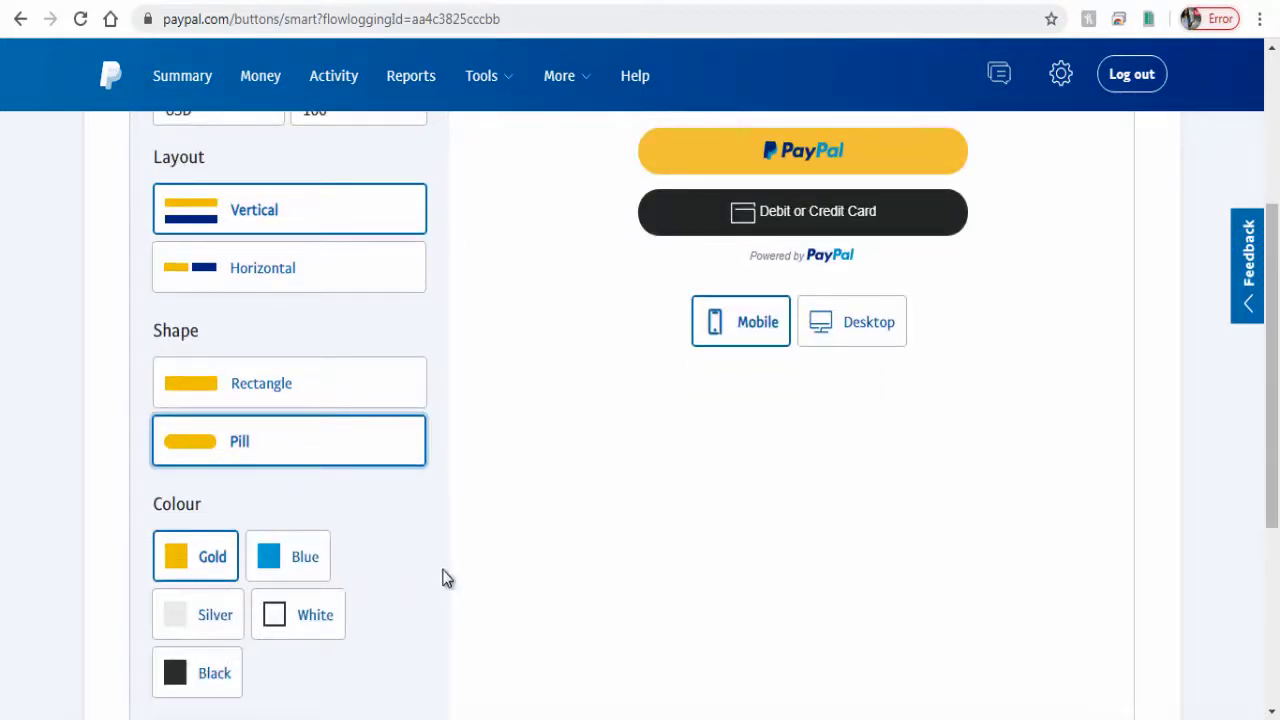
{"action": "left_click", "coordinate": [320, 578]}
{"action": "left_click", "coordinate": [222, 628]}
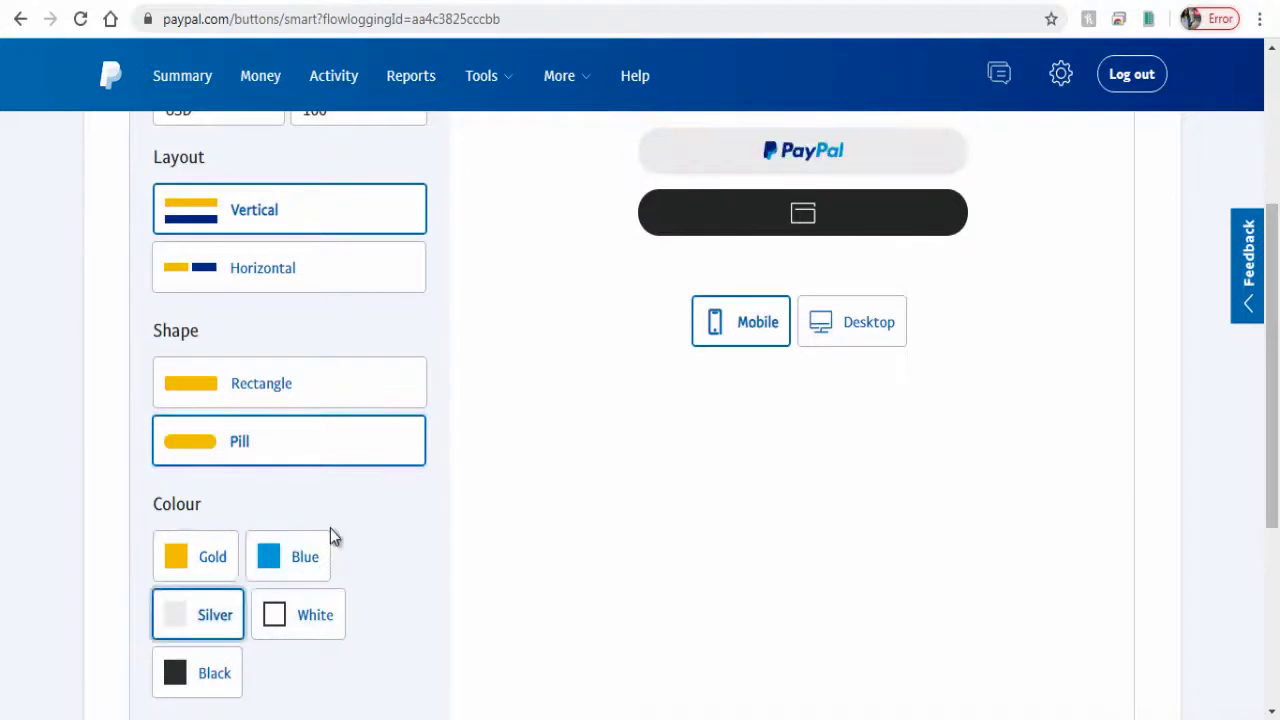
{"action": "left_click", "coordinate": [314, 620]}
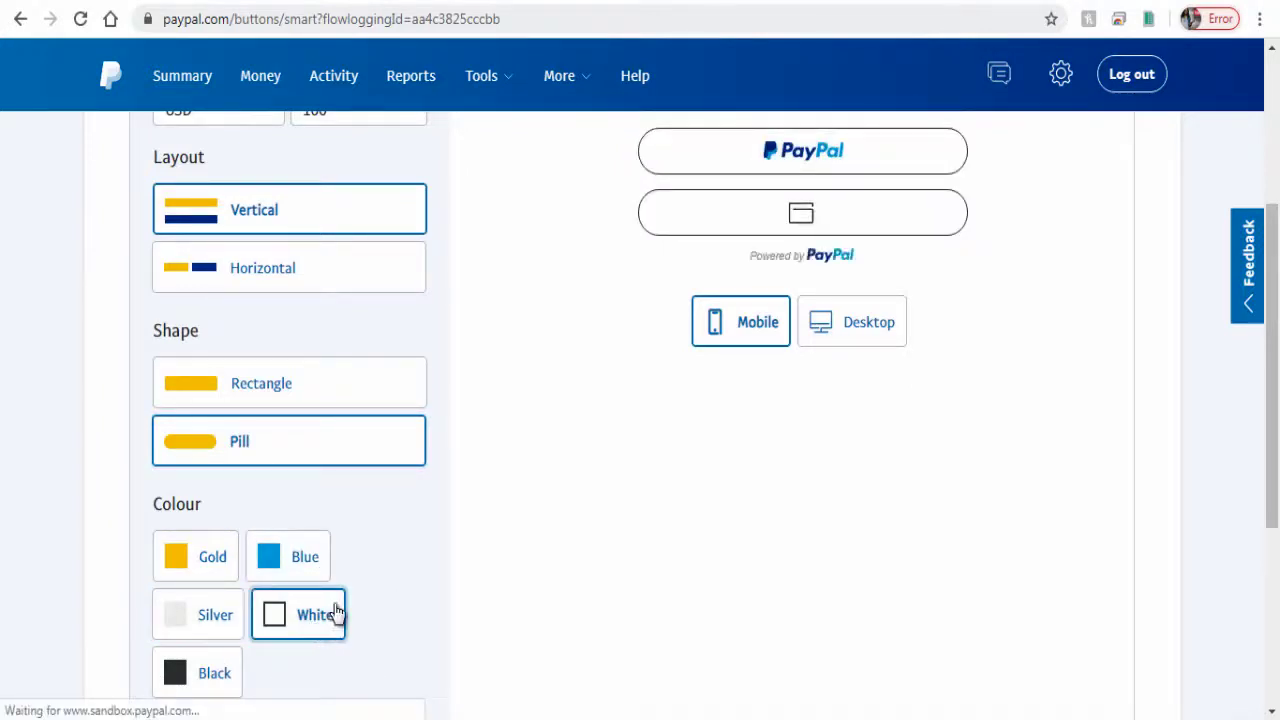
{"action": "left_click", "coordinate": [218, 684]}
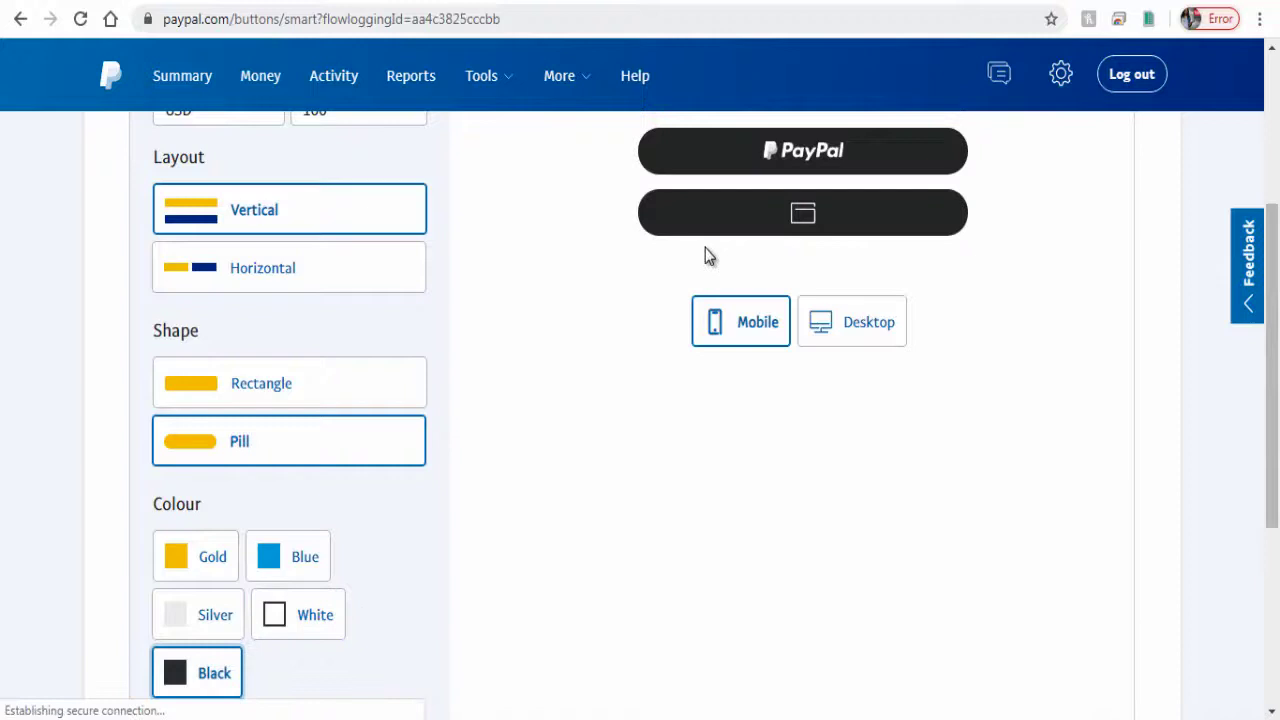
{"action": "left_click", "coordinate": [228, 563]}
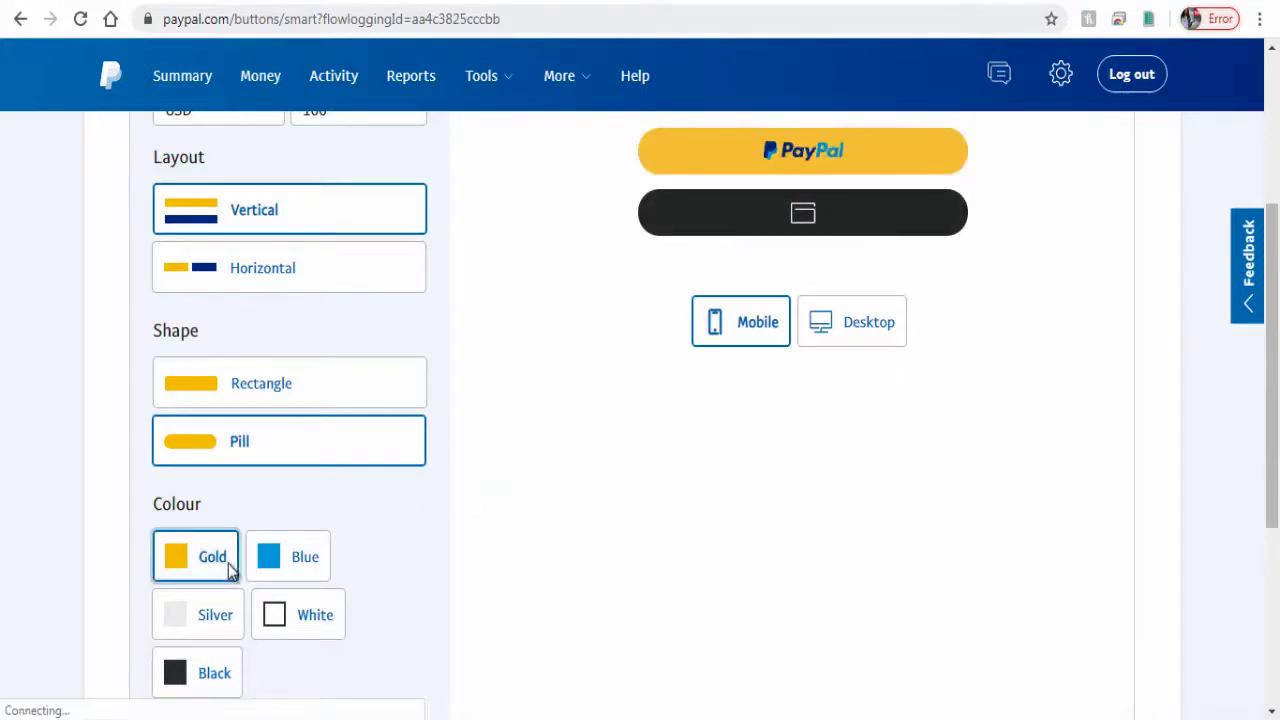
Step: Try Checkout and Buy Now as the button text, and set it to Pay
{"action": "scroll", "coordinate": [437, 569], "scroll_direction": "down", "scroll_amount": 2}
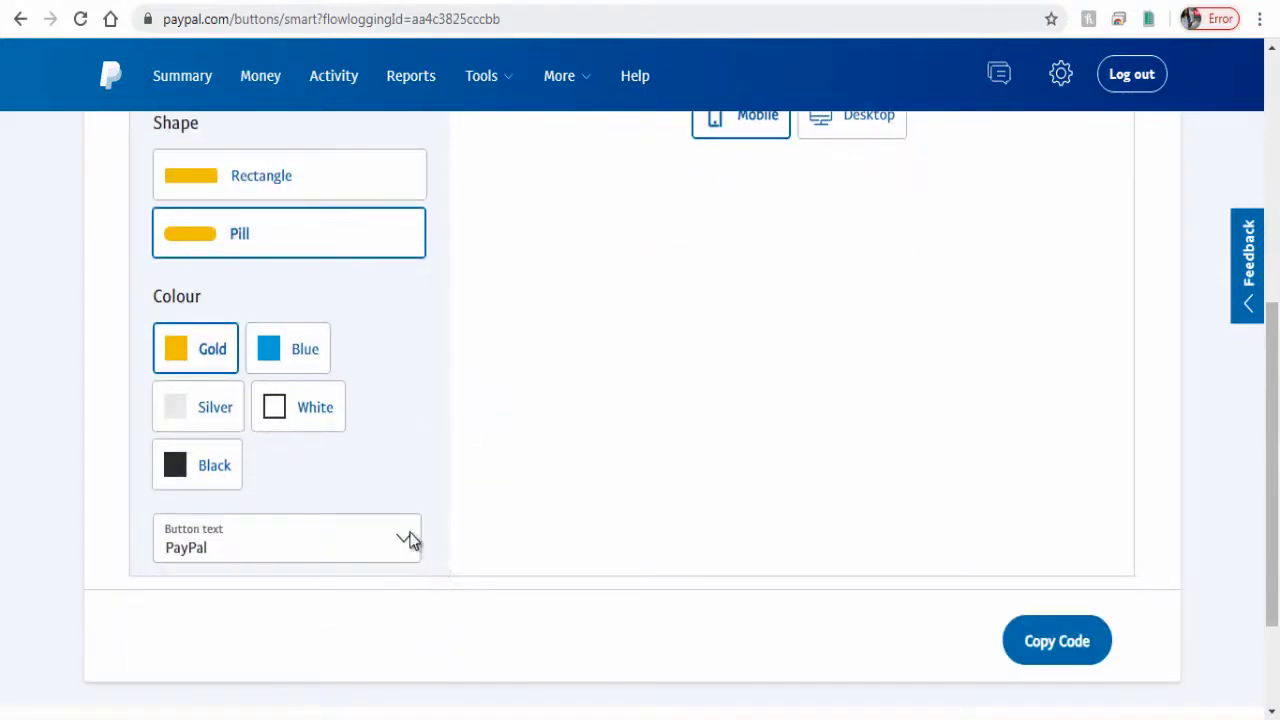
{"action": "left_click", "coordinate": [410, 540]}
{"action": "left_click", "coordinate": [210, 597]}
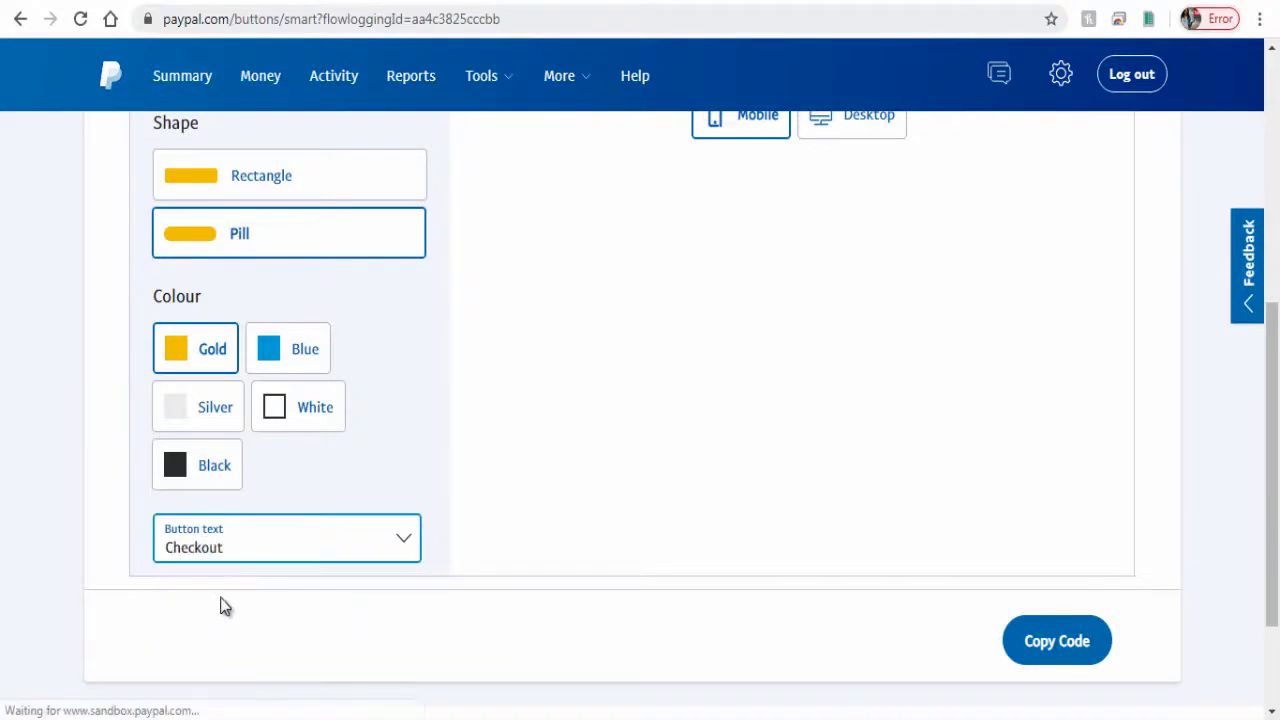
{"action": "scroll", "coordinate": [581, 608], "scroll_direction": "up", "scroll_amount": 2}
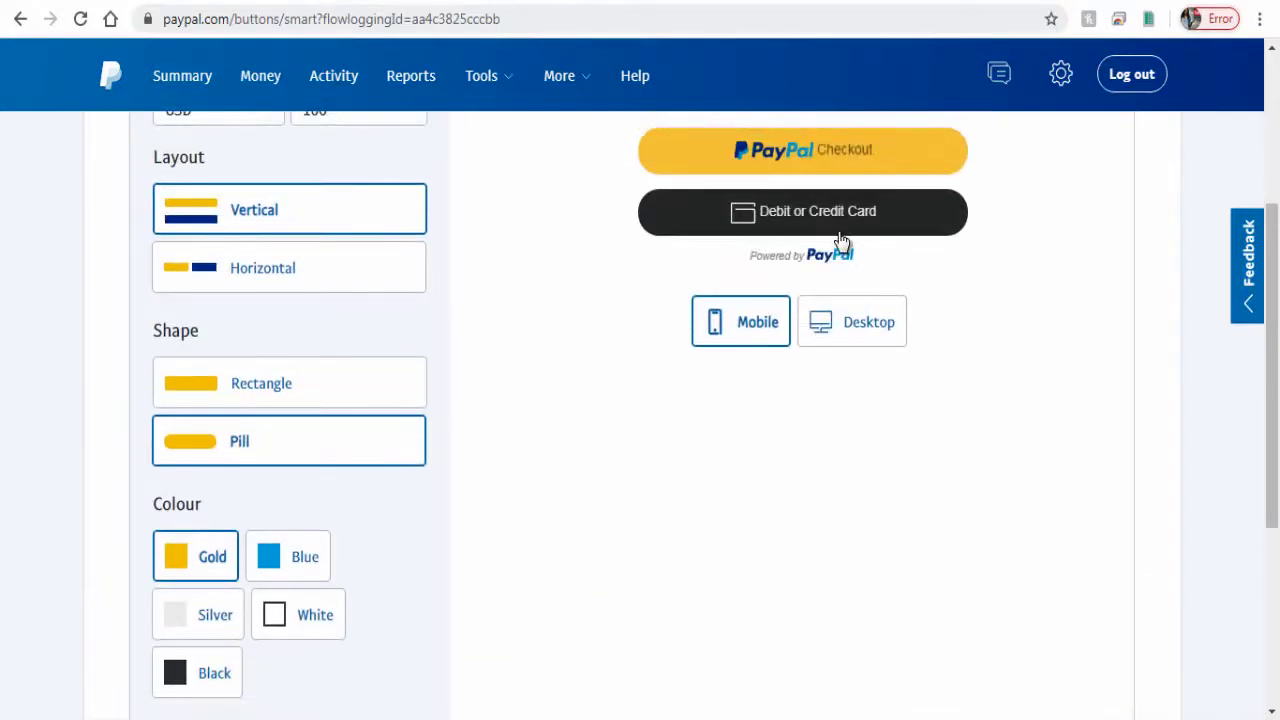
{"action": "scroll", "coordinate": [385, 457], "scroll_direction": "down", "scroll_amount": 3}
{"action": "left_click", "coordinate": [385, 457]}
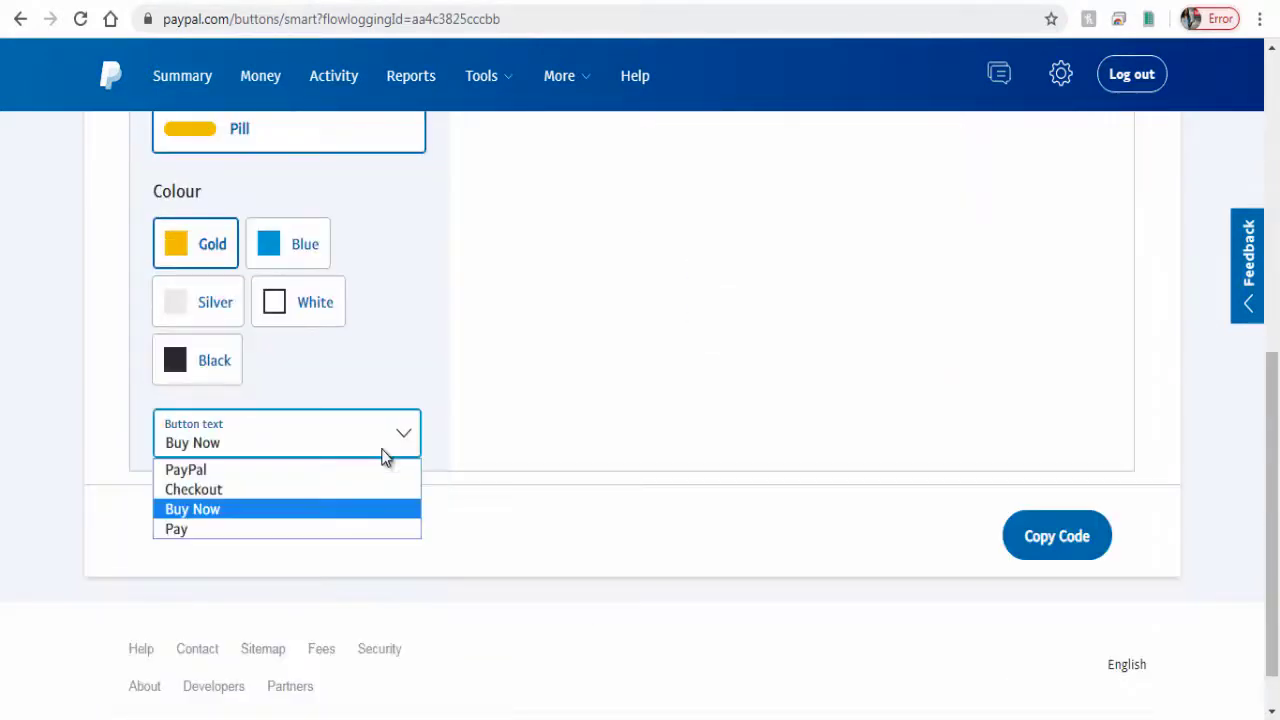
{"action": "left_click", "coordinate": [263, 530]}
Step: Check the button preview and copy the code for the customised checkout buttons
{"action": "scroll", "coordinate": [626, 543], "scroll_direction": "up", "scroll_amount": 5}
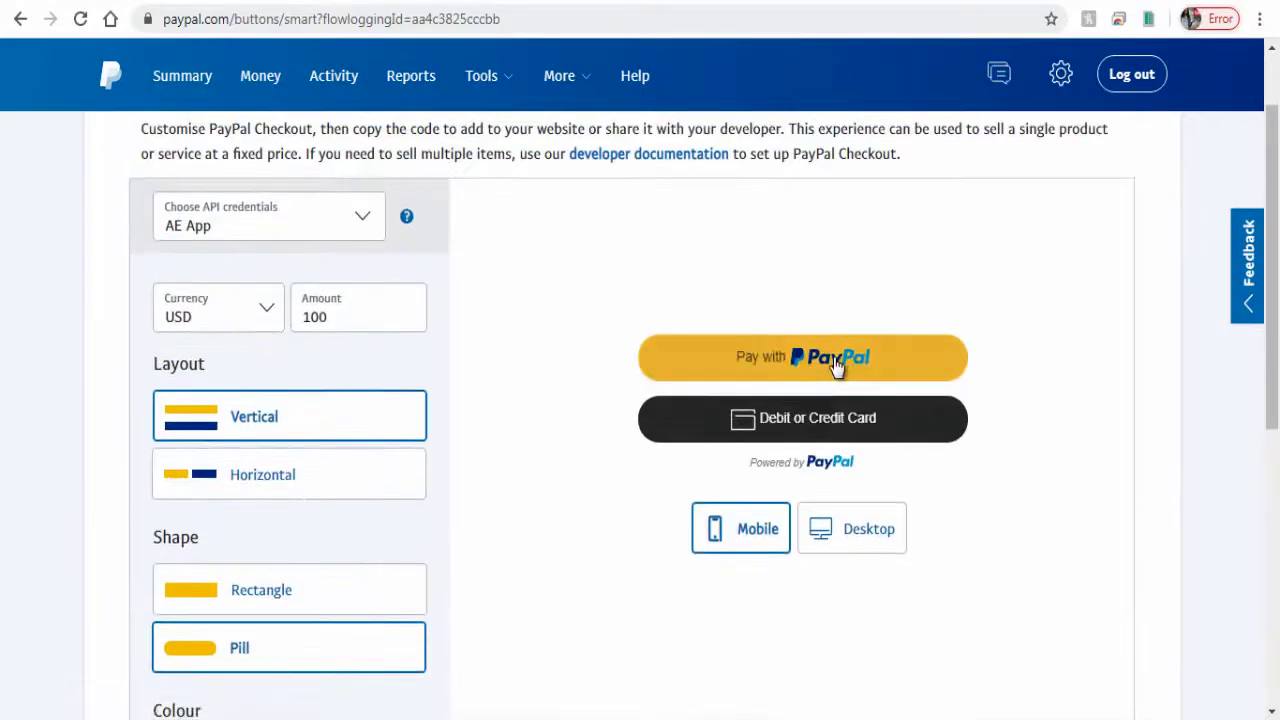
{"action": "scroll", "coordinate": [558, 540], "scroll_direction": "down", "scroll_amount": 5}
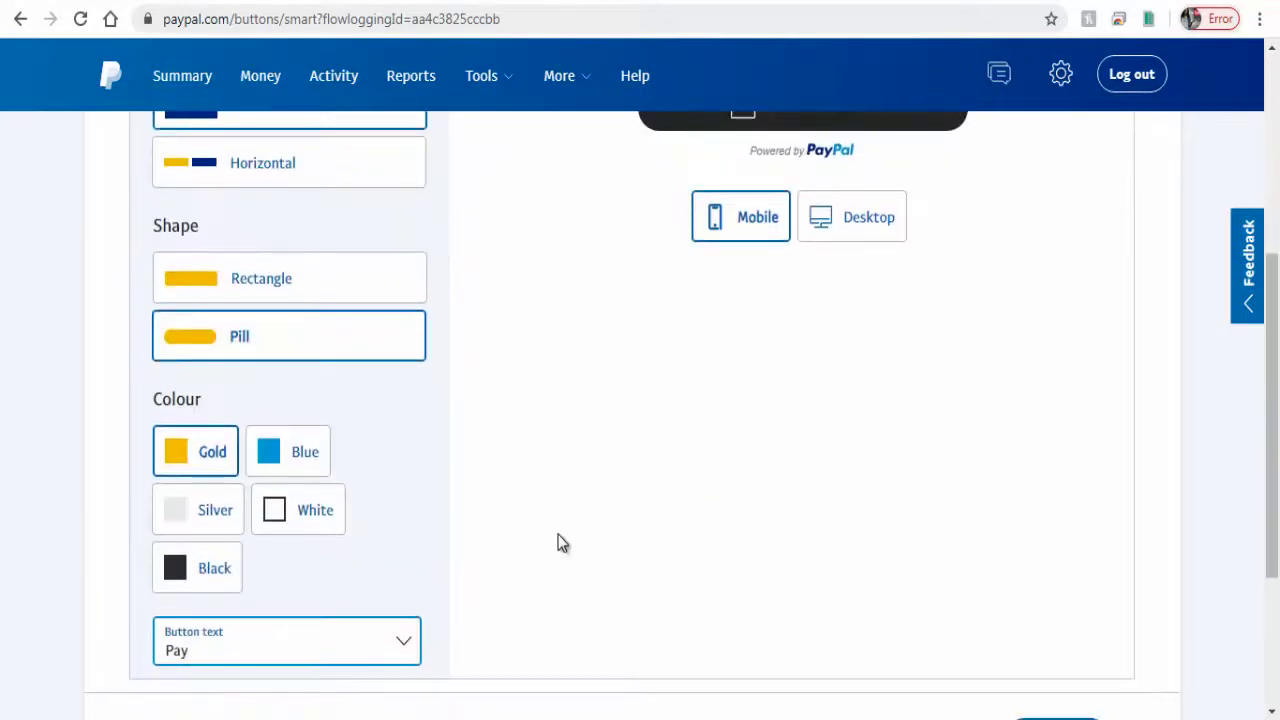
{"action": "left_click", "coordinate": [1057, 554]}
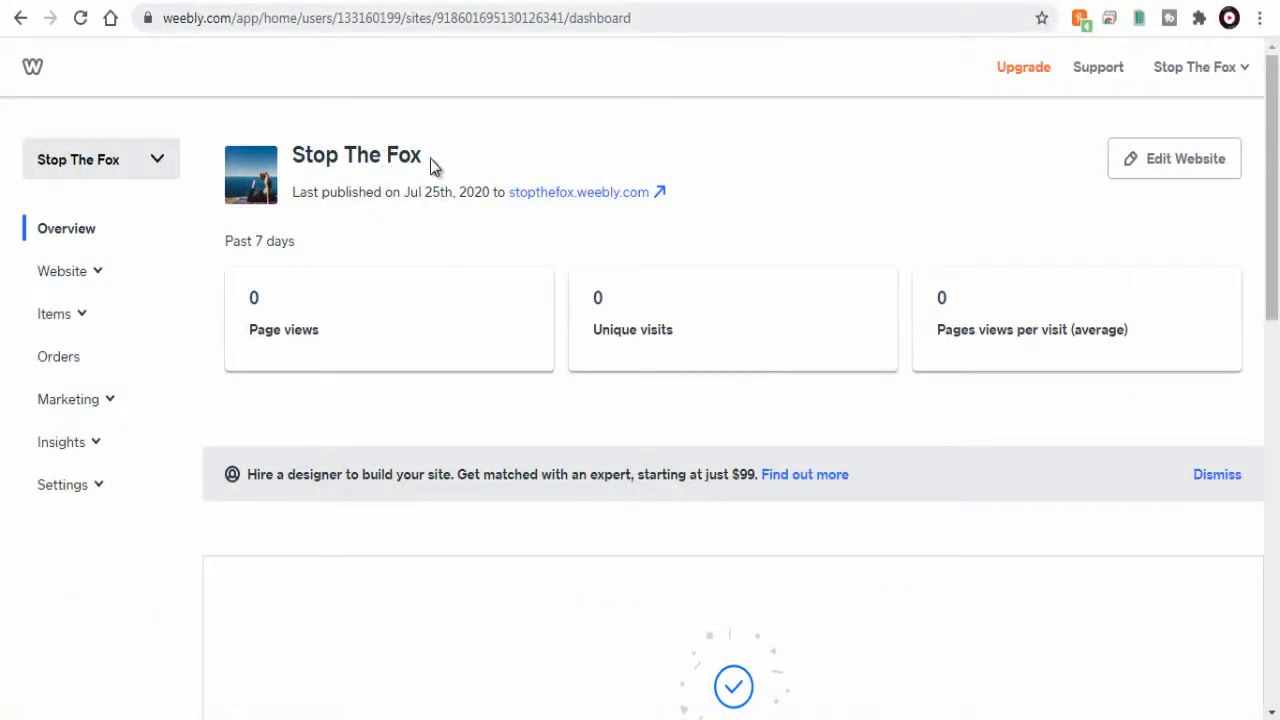
Step: Open the Stop The Fox site in the Weebly editor and replace Training Package's SHOP NOW button with an Embed Code element
{"action": "left_click", "coordinate": [1180, 176]}
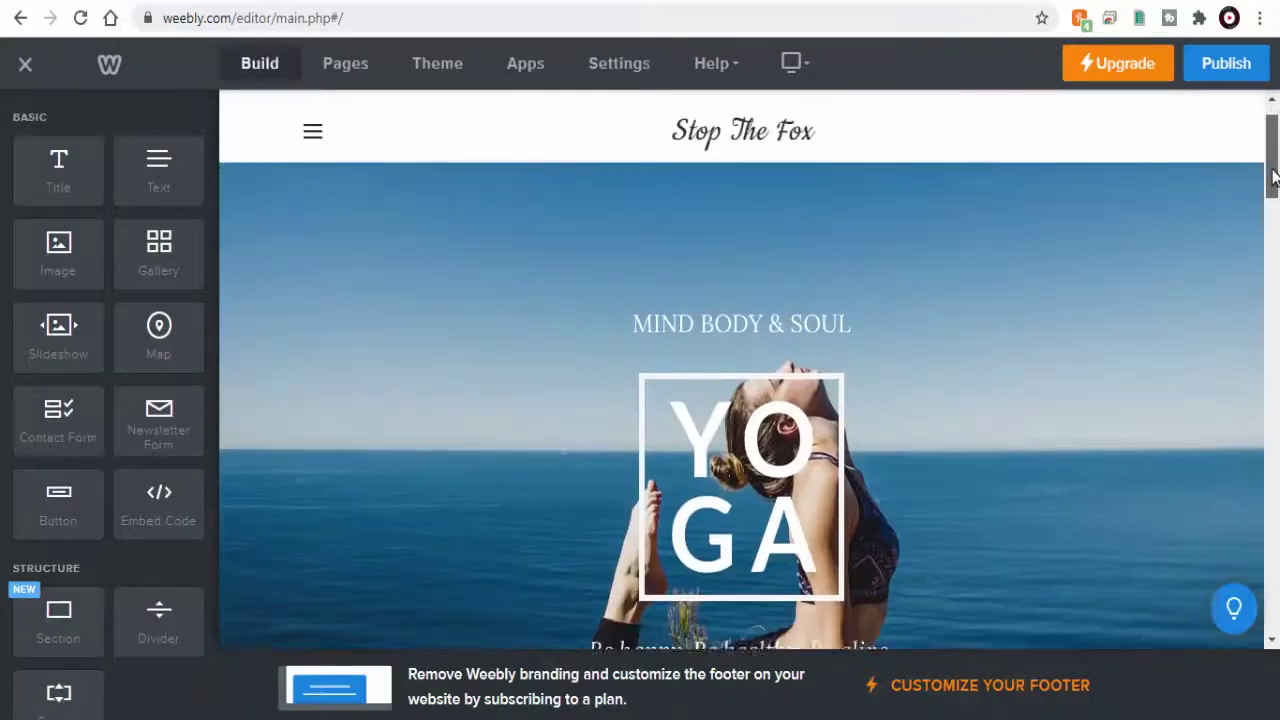
{"action": "left_click_drag", "start_coordinate": [1272, 175], "coordinate": [1276, 528]}
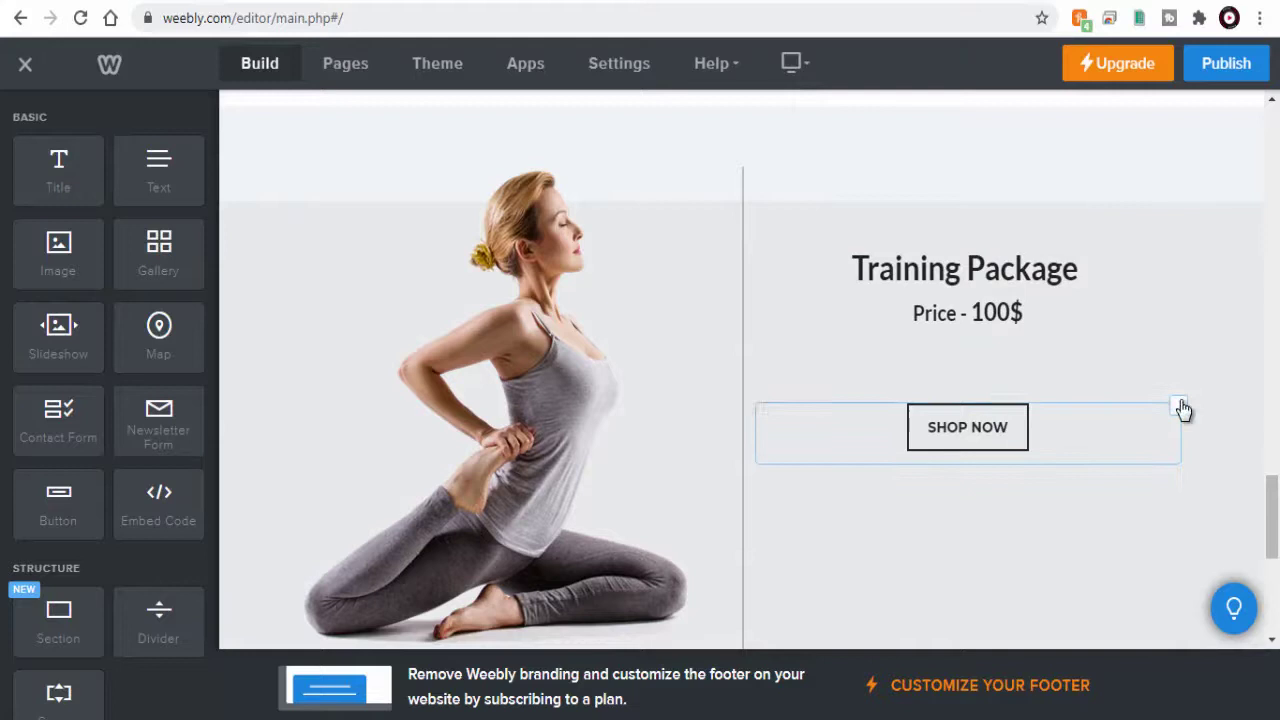
{"action": "left_click", "coordinate": [1179, 408]}
{"action": "left_click", "coordinate": [1124, 343]}
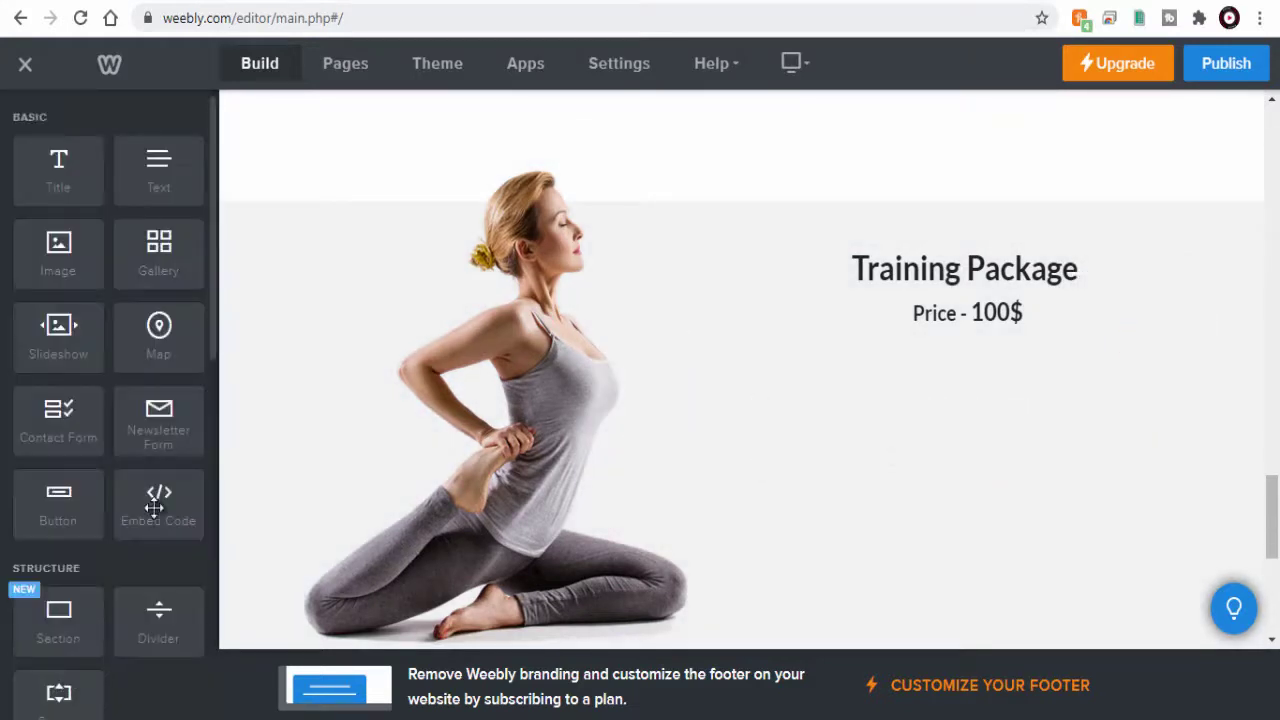
{"action": "left_click_drag", "start_coordinate": [156, 512], "coordinate": [992, 439]}
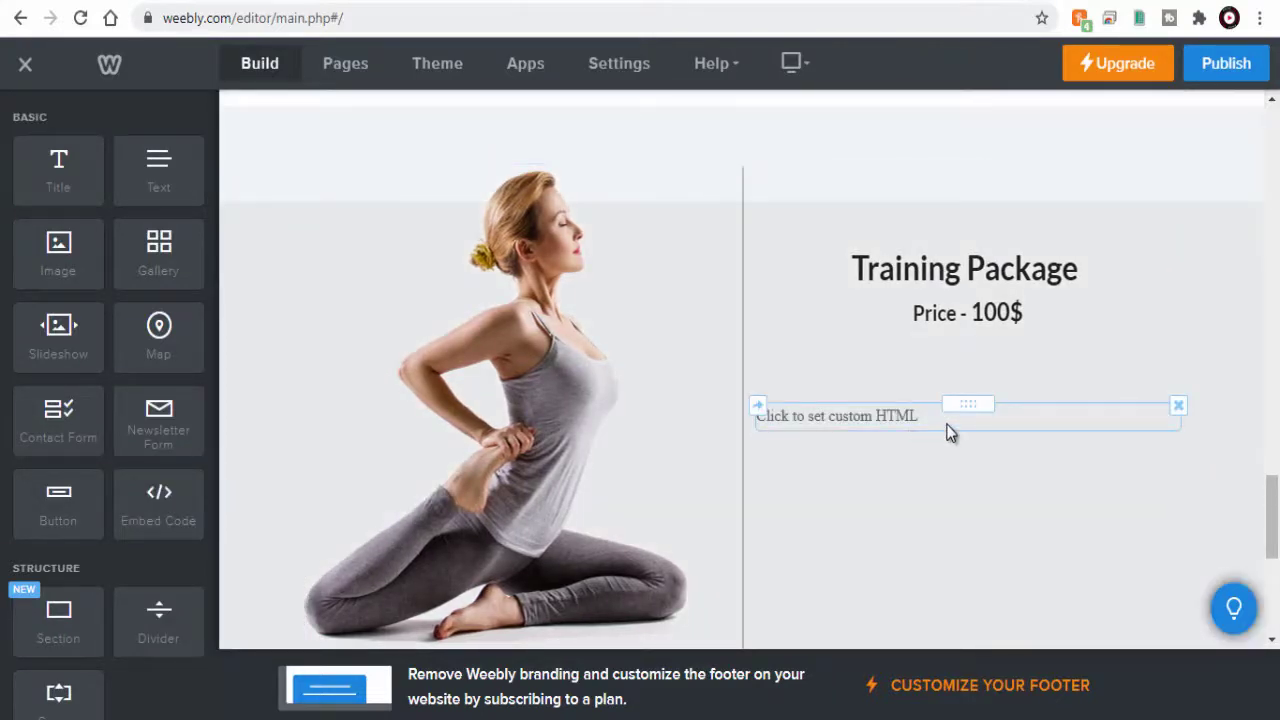
Step: Switch to the Notepad file Pill shaped smart button, copy its entire PayPal button code, and minimise the file
{"action": "key", "text": "alt+Tab"}
{"action": "left_click_drag", "start_coordinate": [176, 519], "coordinate": [35, 134]}
{"action": "right_click", "coordinate": [105, 177]}
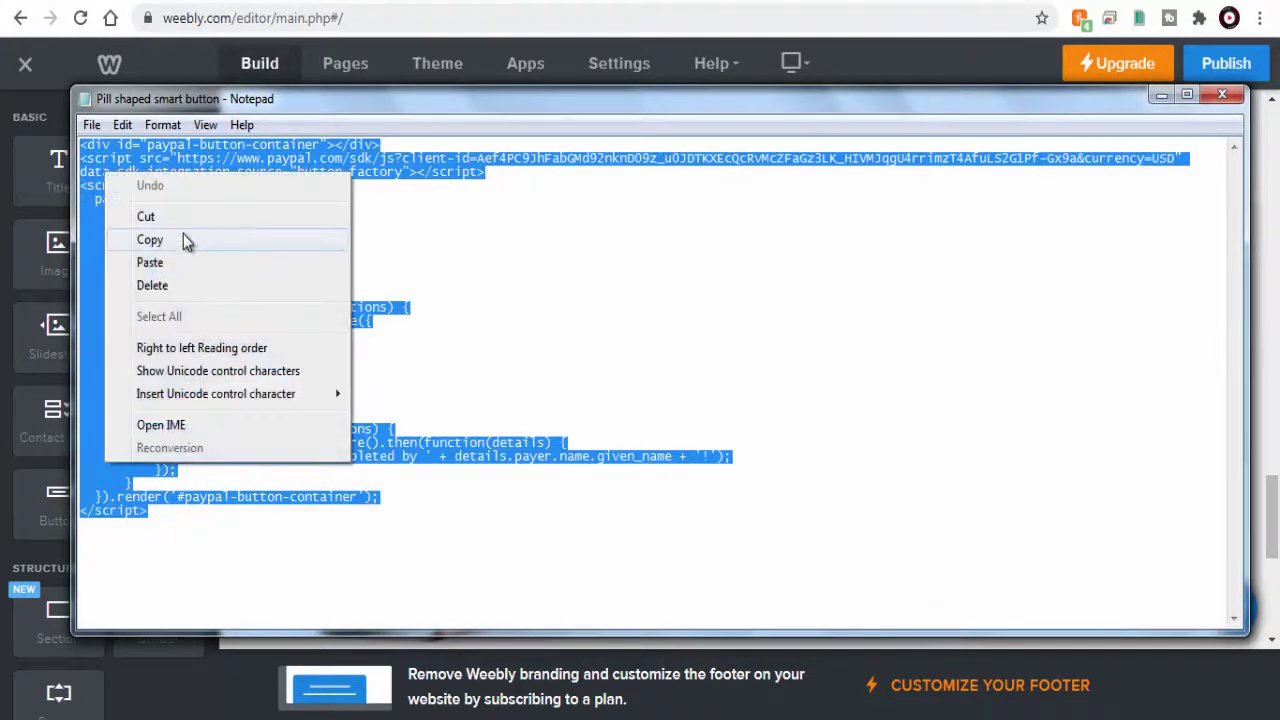
{"action": "left_click", "coordinate": [186, 240]}
{"action": "left_click", "coordinate": [1160, 96]}
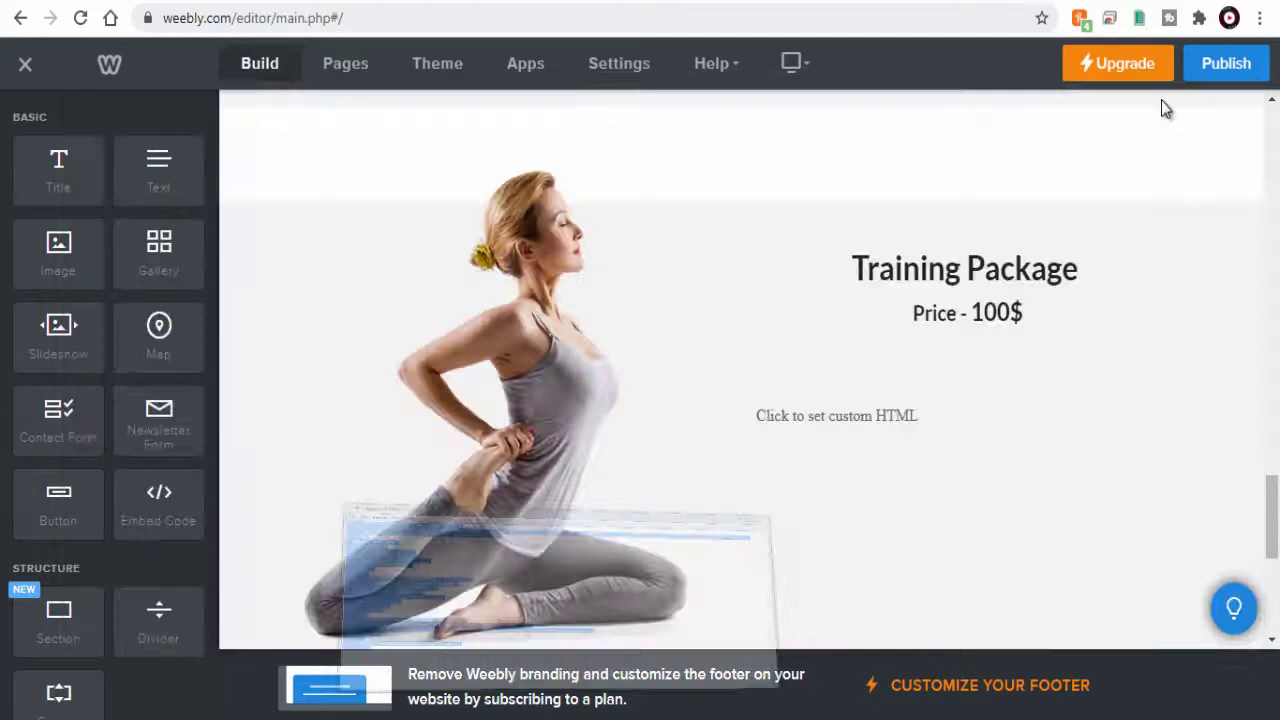
Step: Replace the placeholder in Training Package's custom HTML element with the copied PayPal button code
{"action": "left_click", "coordinate": [862, 421]}
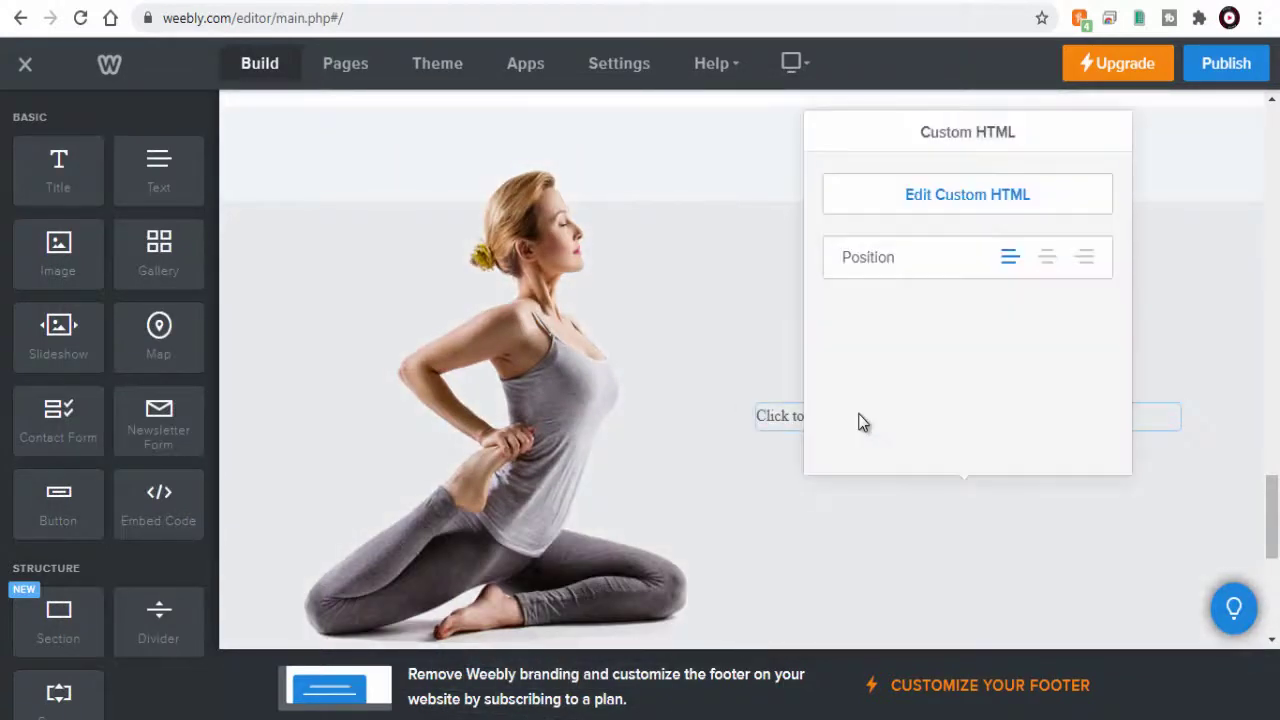
{"action": "left_click", "coordinate": [940, 196]}
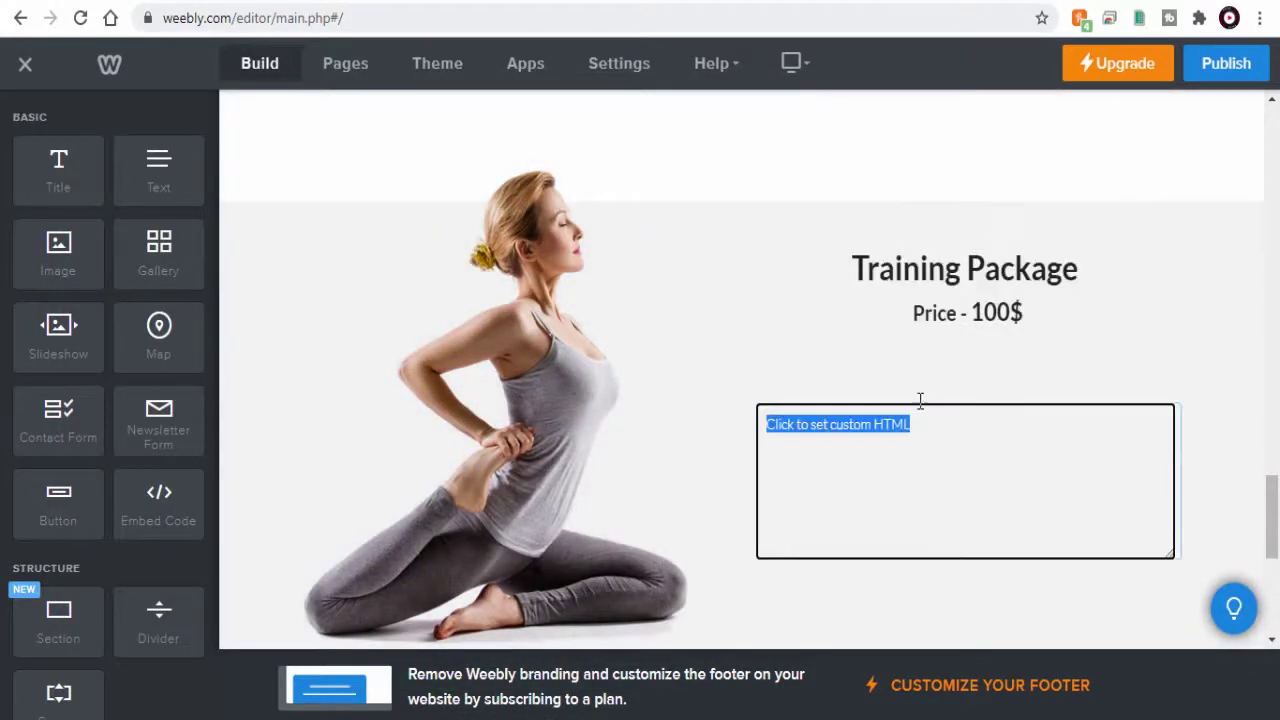
{"action": "right_click", "coordinate": [871, 422]}
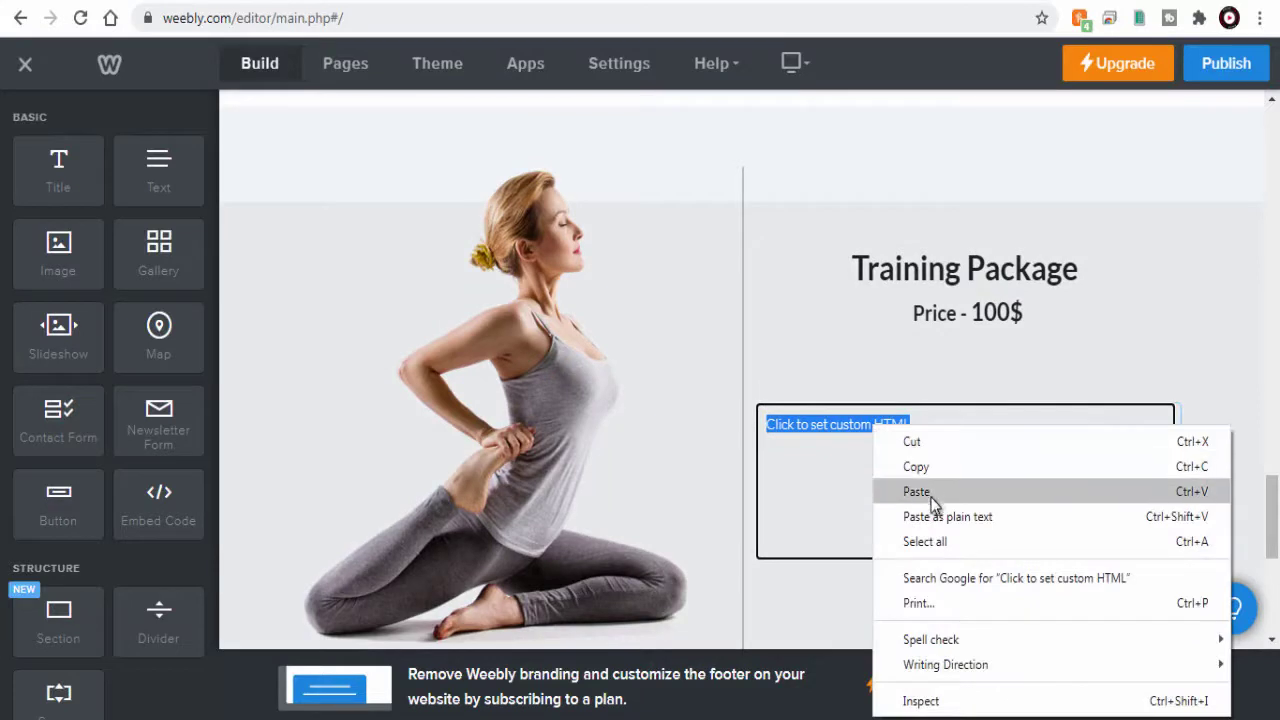
{"action": "left_click", "coordinate": [916, 491]}
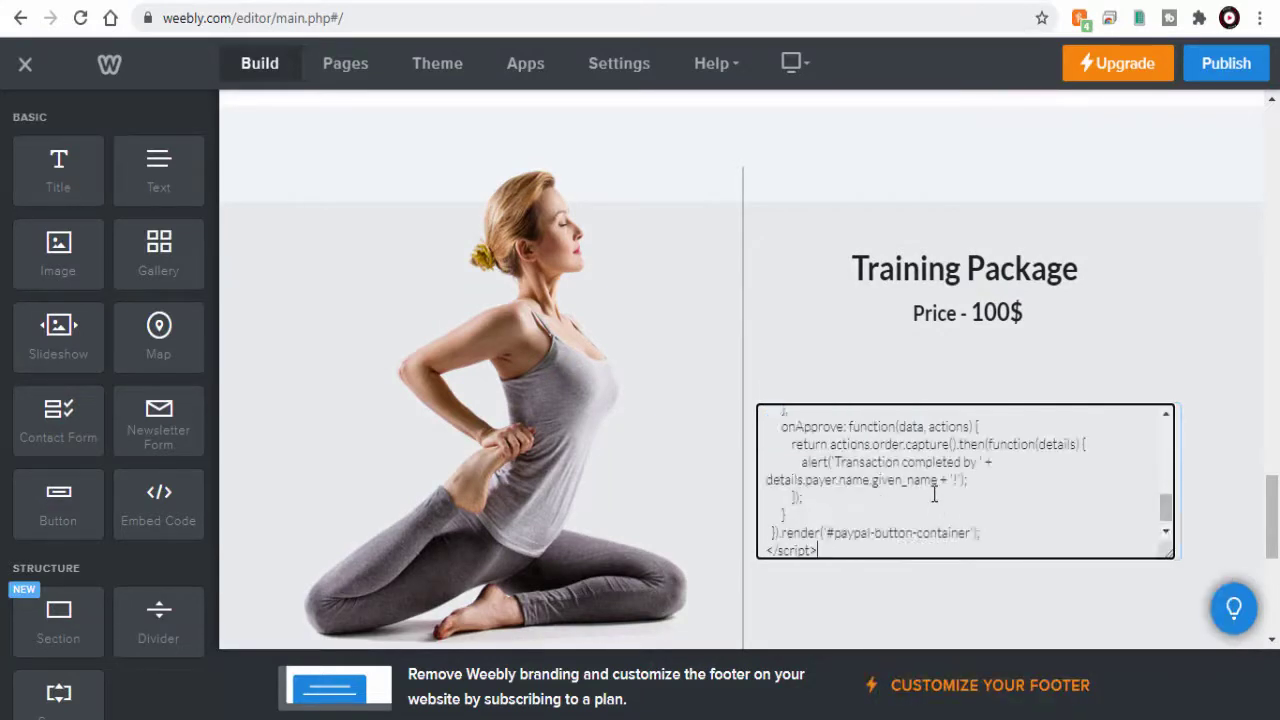
{"action": "left_click", "coordinate": [1234, 458]}
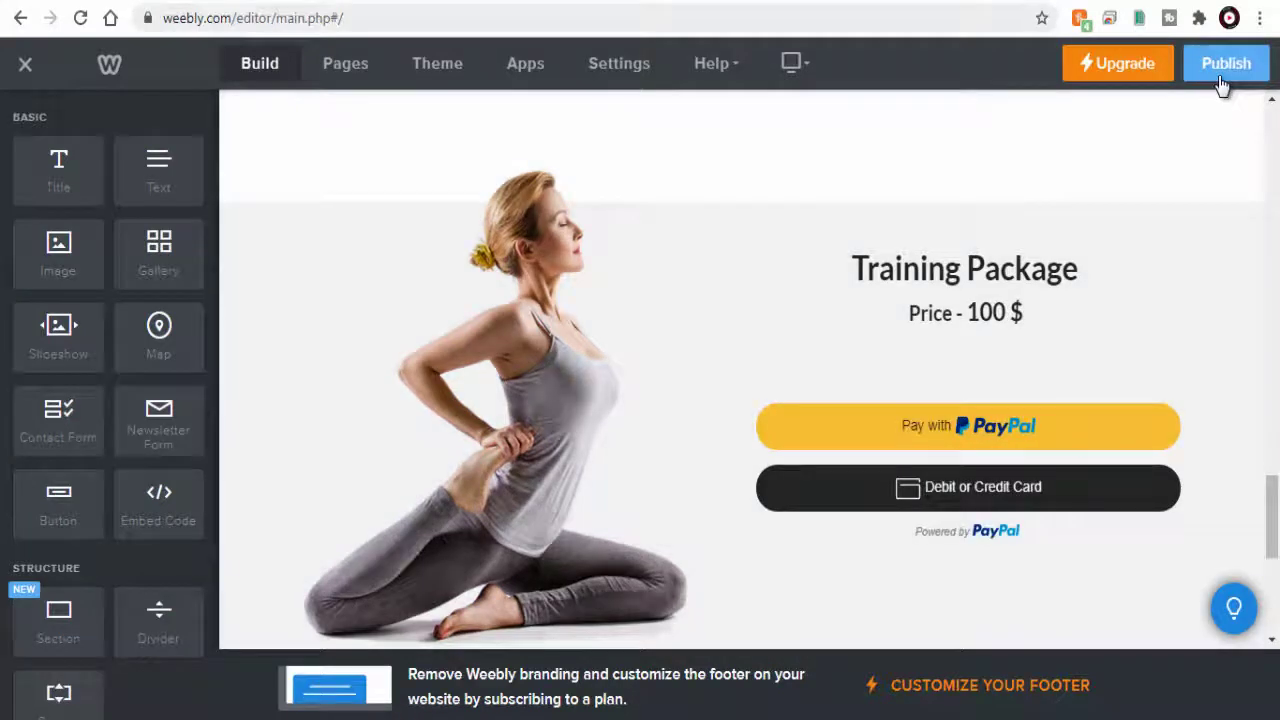
Step: Publish the site and go to the Training Package section on the live stopthefox.weebly.com page
{"action": "left_click", "coordinate": [1222, 80]}
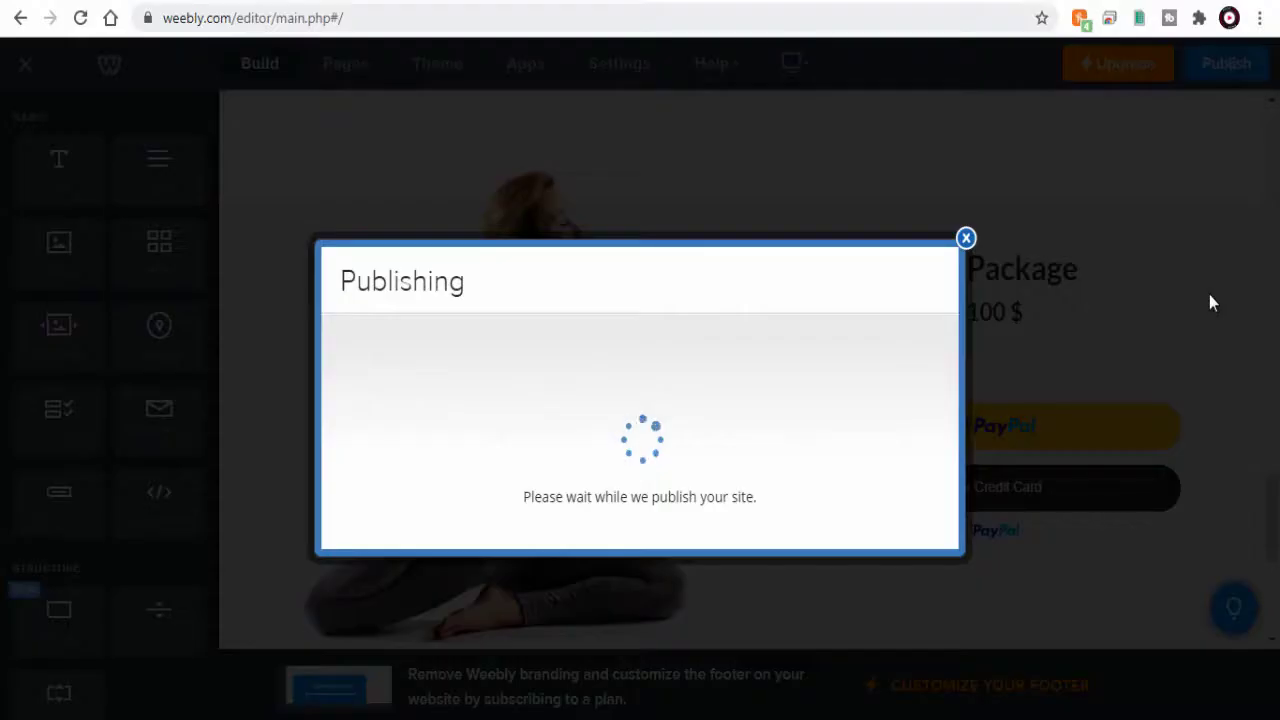
{"action": "left_click", "coordinate": [740, 214]}
{"action": "scroll", "coordinate": [740, 242], "scroll_direction": "down", "scroll_amount": 5}
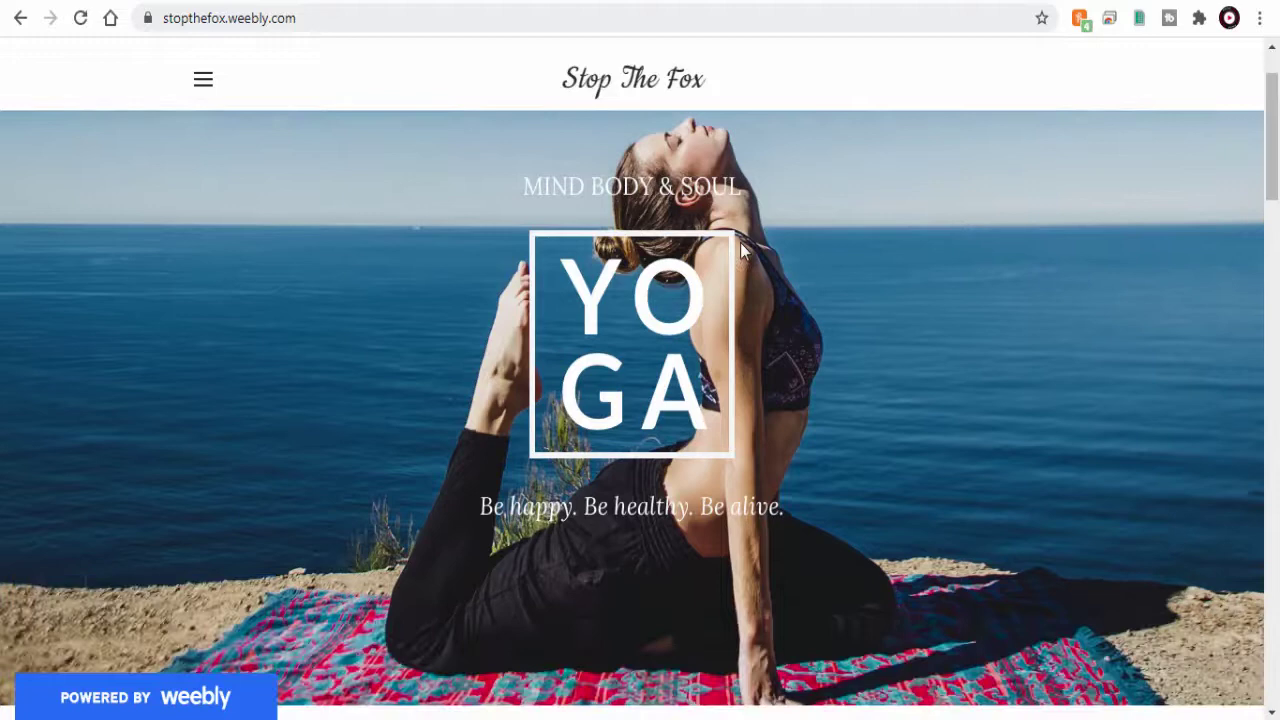
{"action": "scroll", "coordinate": [740, 249], "scroll_direction": "down", "scroll_amount": 10}
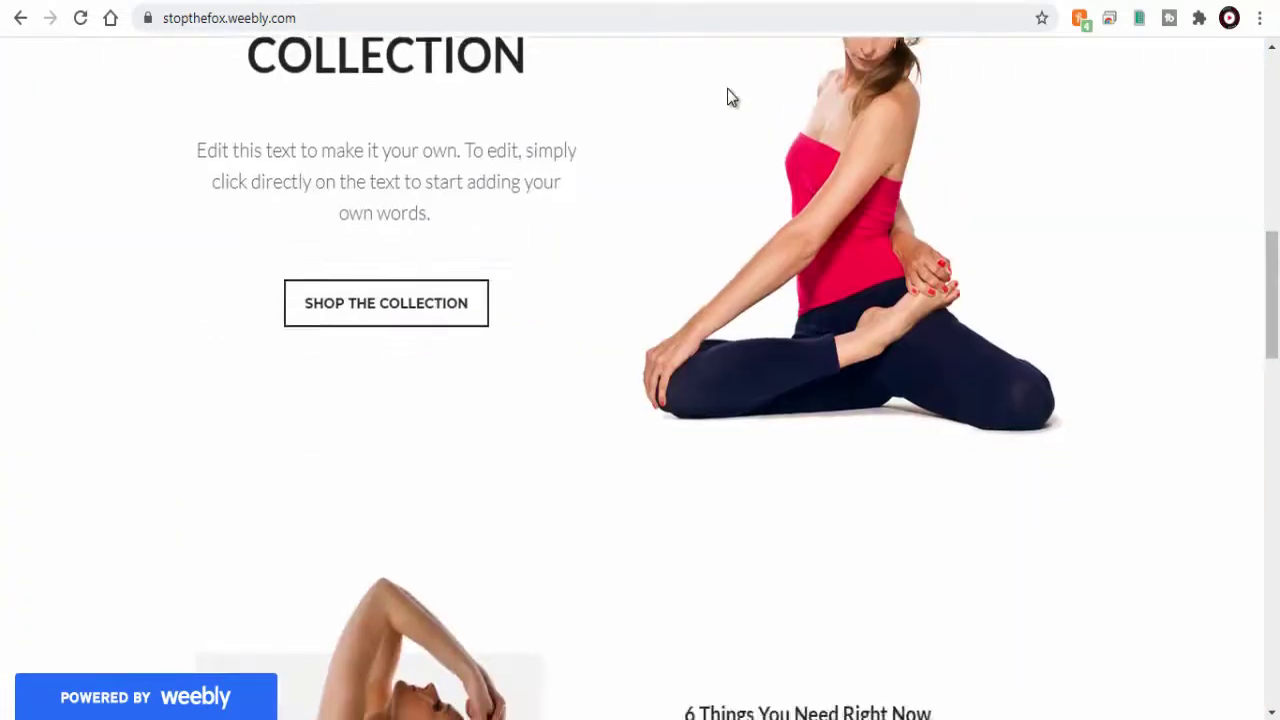
{"action": "scroll", "coordinate": [727, 95], "scroll_direction": "down", "scroll_amount": 7}
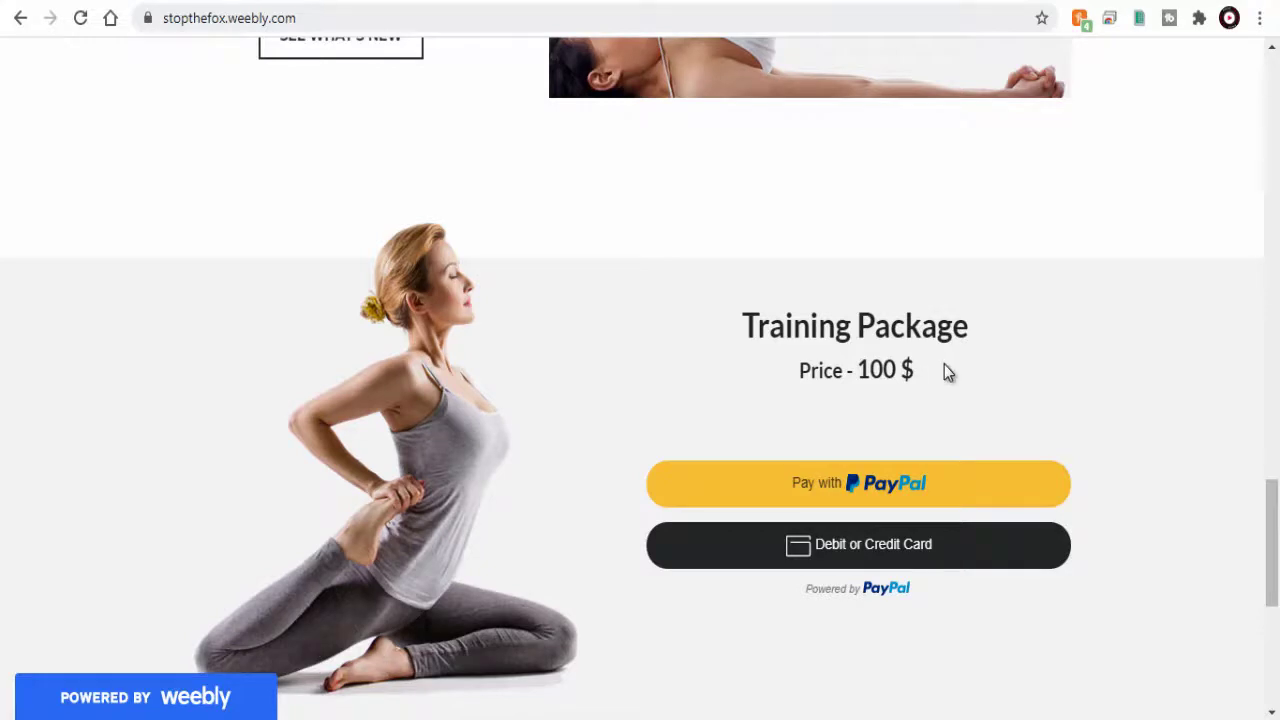
{"action": "scroll", "coordinate": [948, 372], "scroll_direction": "down", "scroll_amount": 1}
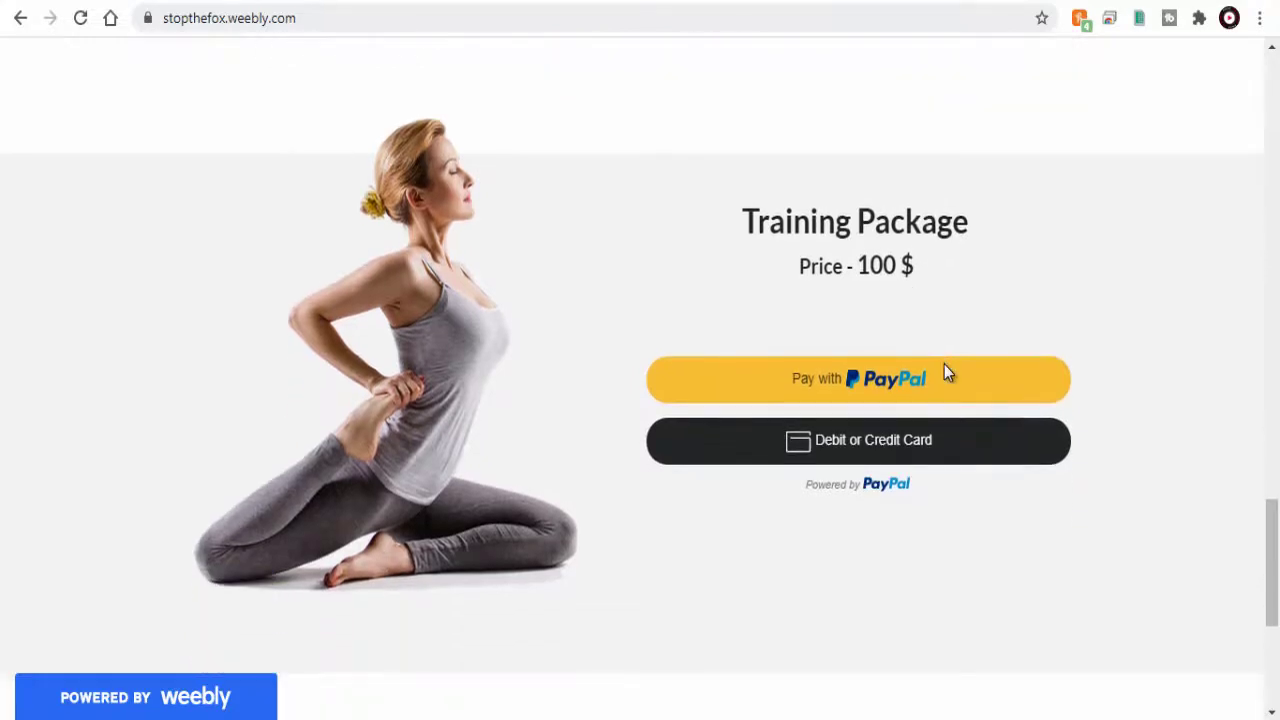
Step: Open the Pay with PayPal checkout window, make it smaller to view the login form, and close it
{"action": "left_click", "coordinate": [866, 389]}
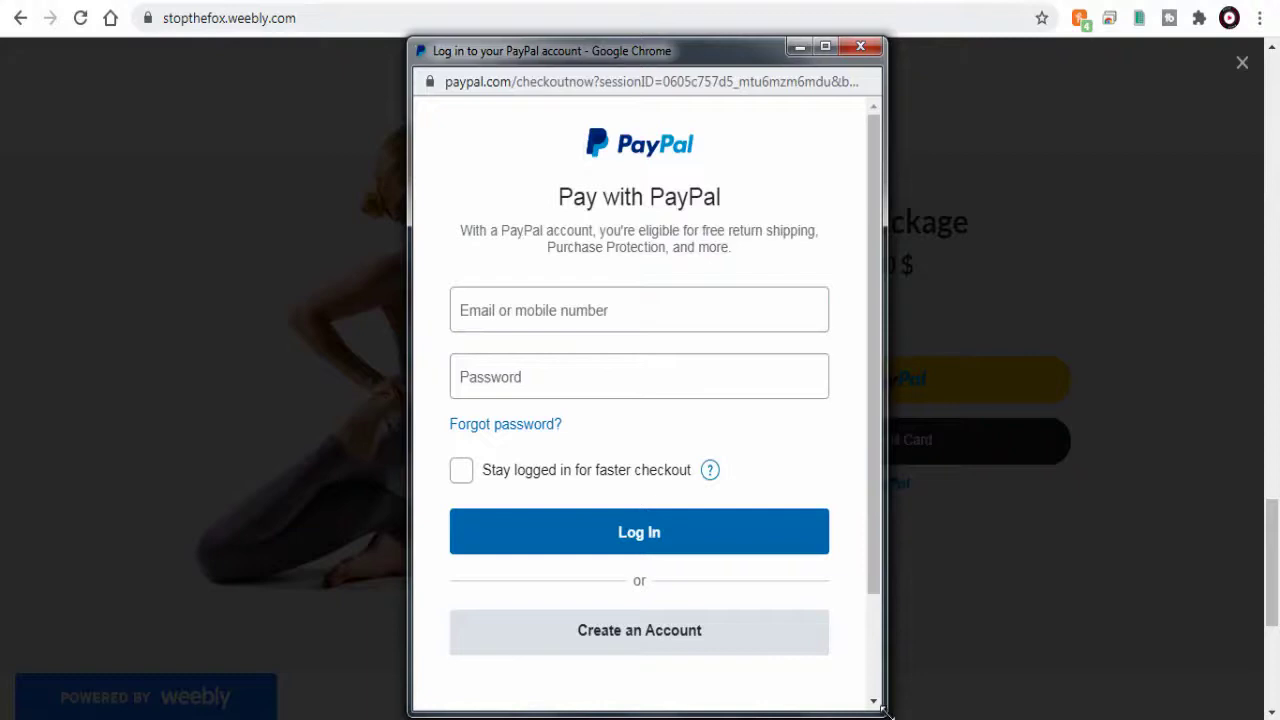
{"action": "left_click_drag", "start_coordinate": [879, 711], "coordinate": [823, 676]}
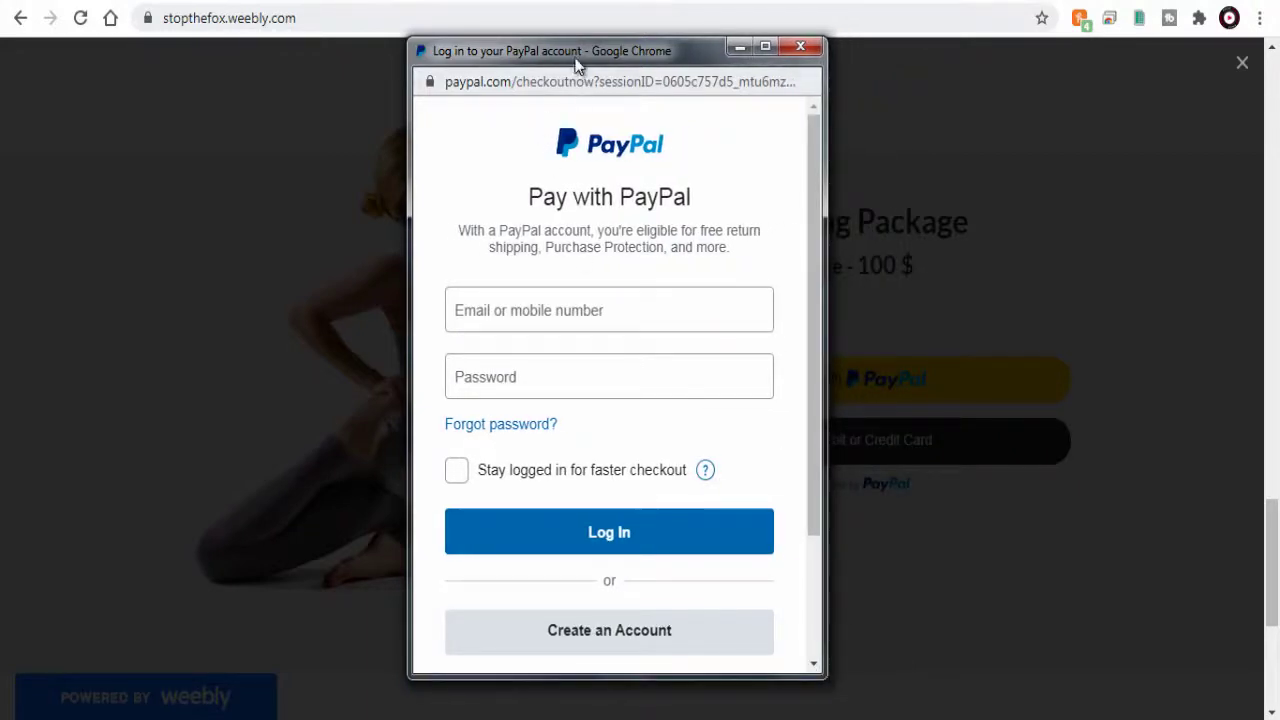
{"action": "left_click_drag", "start_coordinate": [583, 55], "coordinate": [601, 55]}
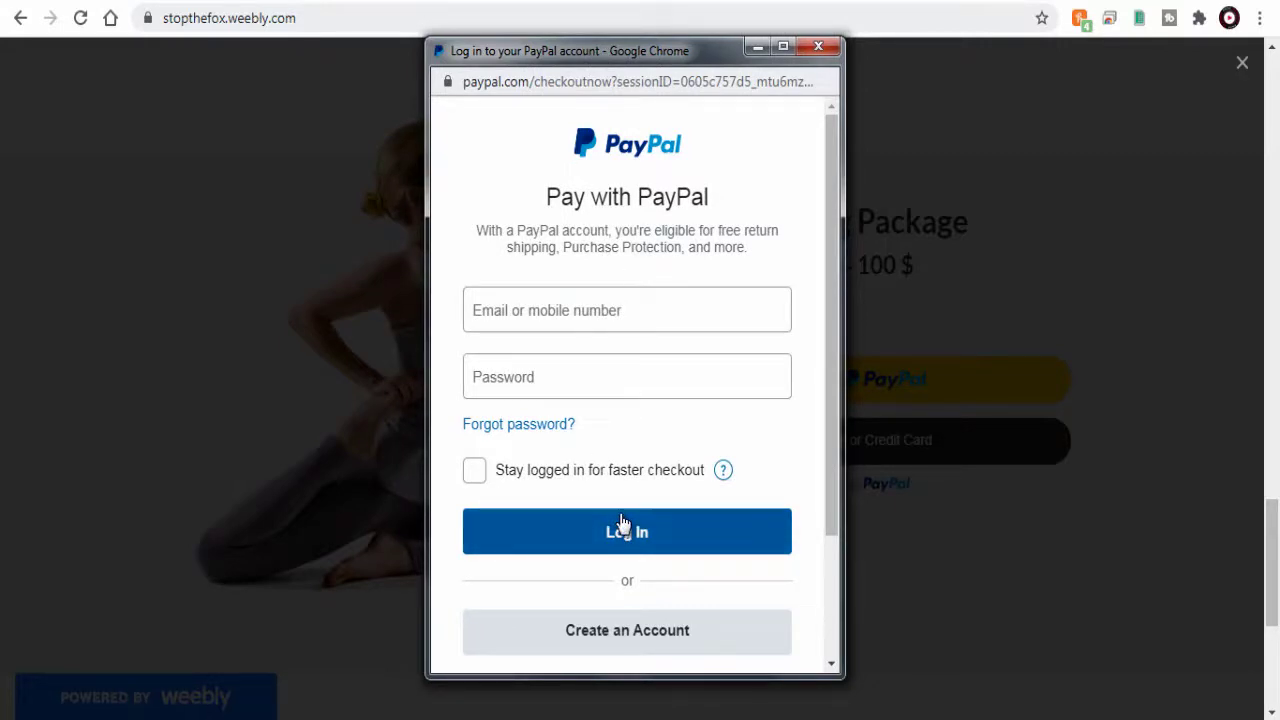
{"action": "left_click", "coordinate": [818, 47]}
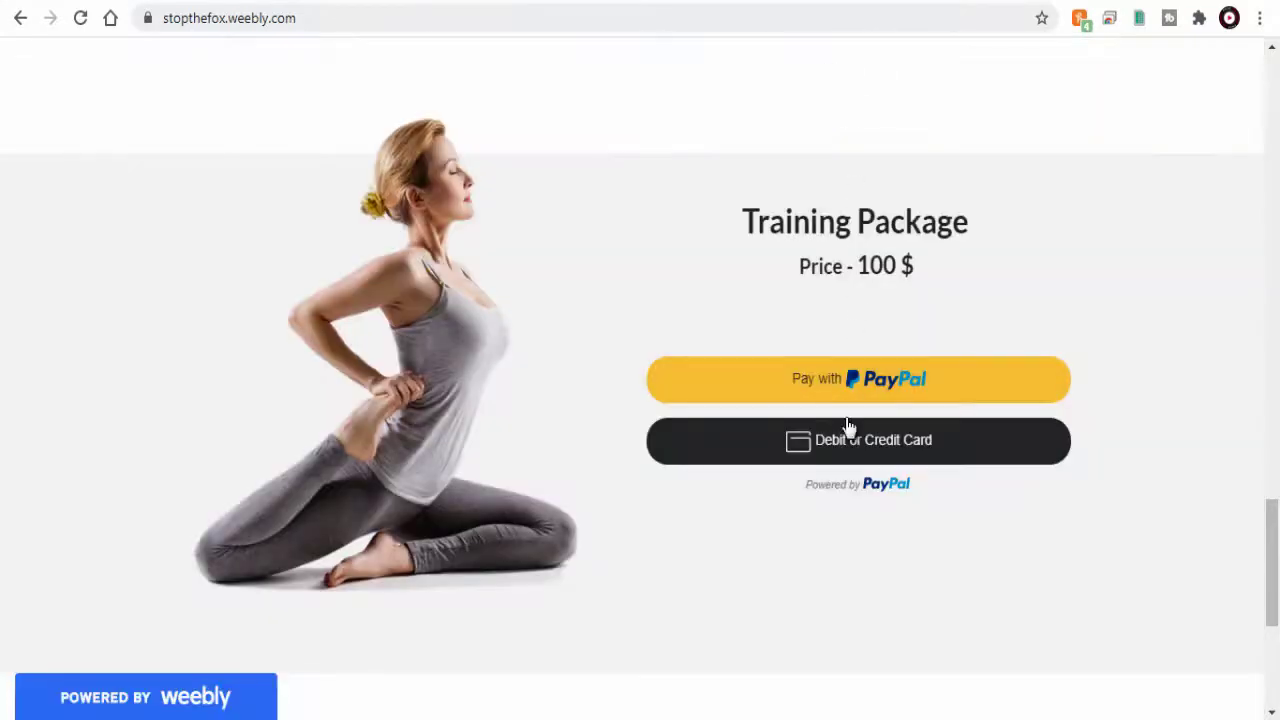
Step: Open the Debit or Credit Card form and examine its card and billing address fields
{"action": "left_click", "coordinate": [845, 450]}
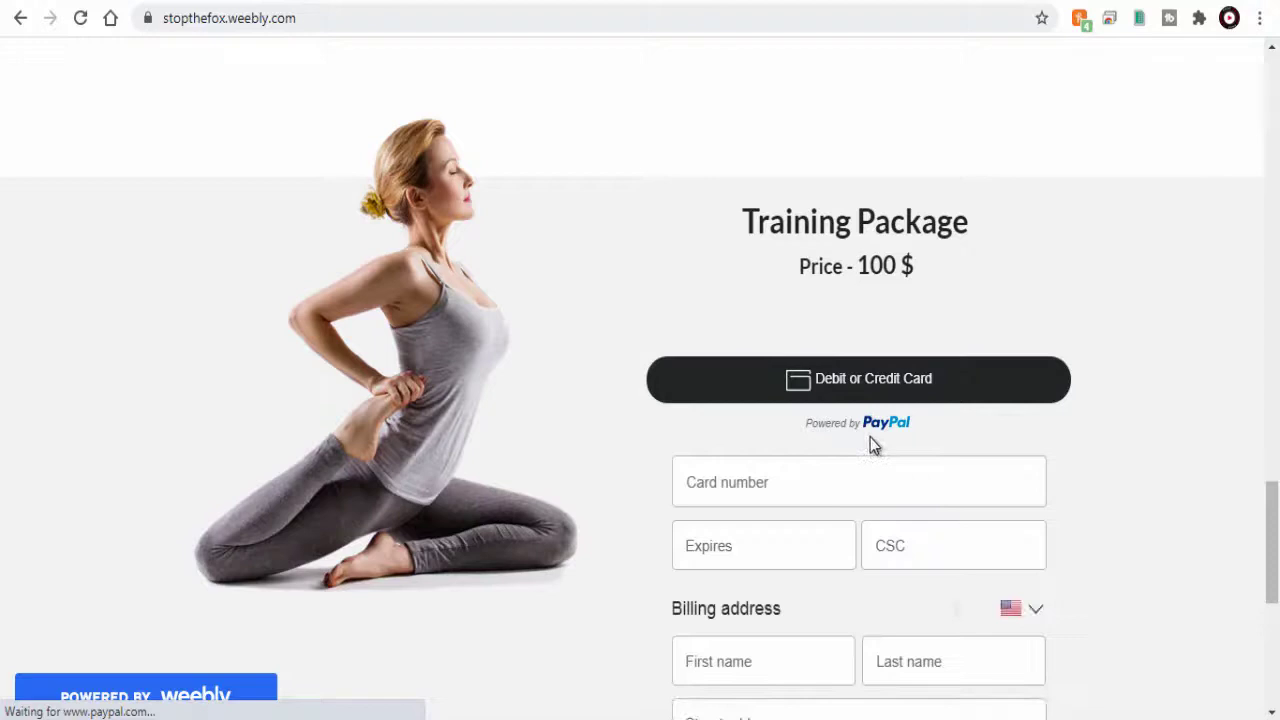
{"action": "scroll", "coordinate": [1194, 457], "scroll_direction": "down", "scroll_amount": 2}
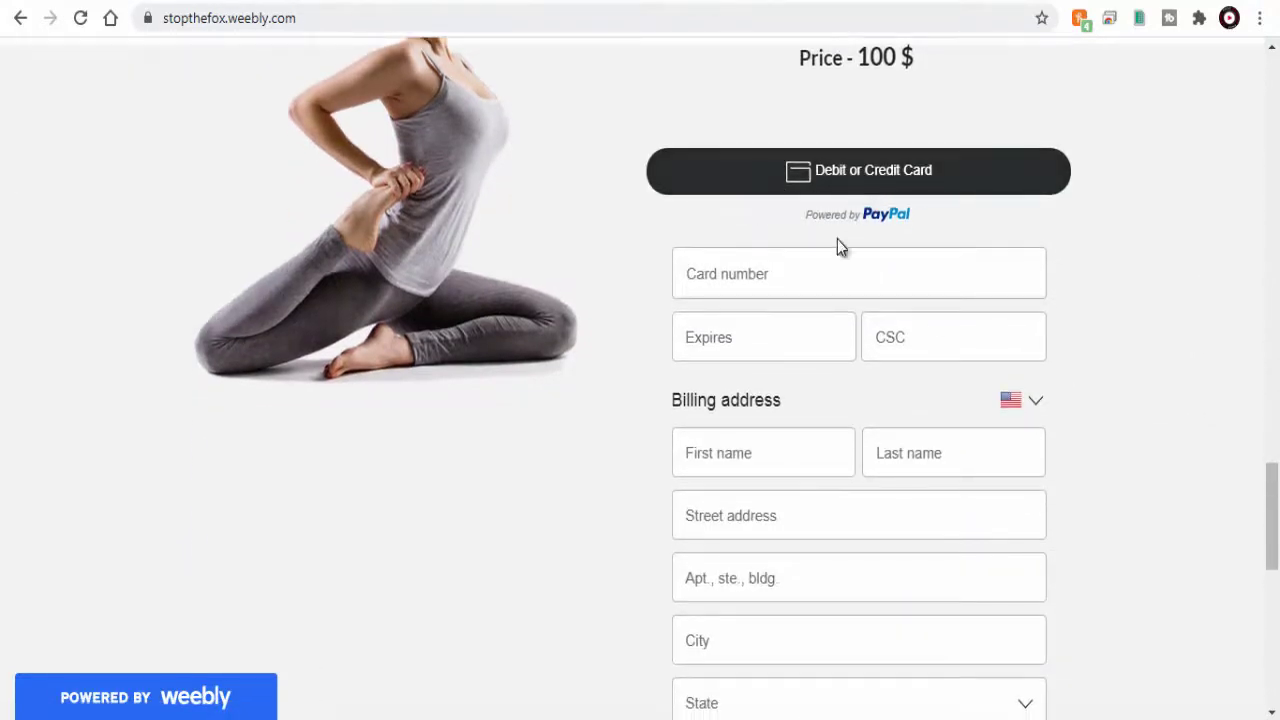
{"action": "scroll", "coordinate": [766, 357], "scroll_direction": "down", "scroll_amount": 2}
{"action": "scroll", "coordinate": [768, 360], "scroll_direction": "down", "scroll_amount": 2}
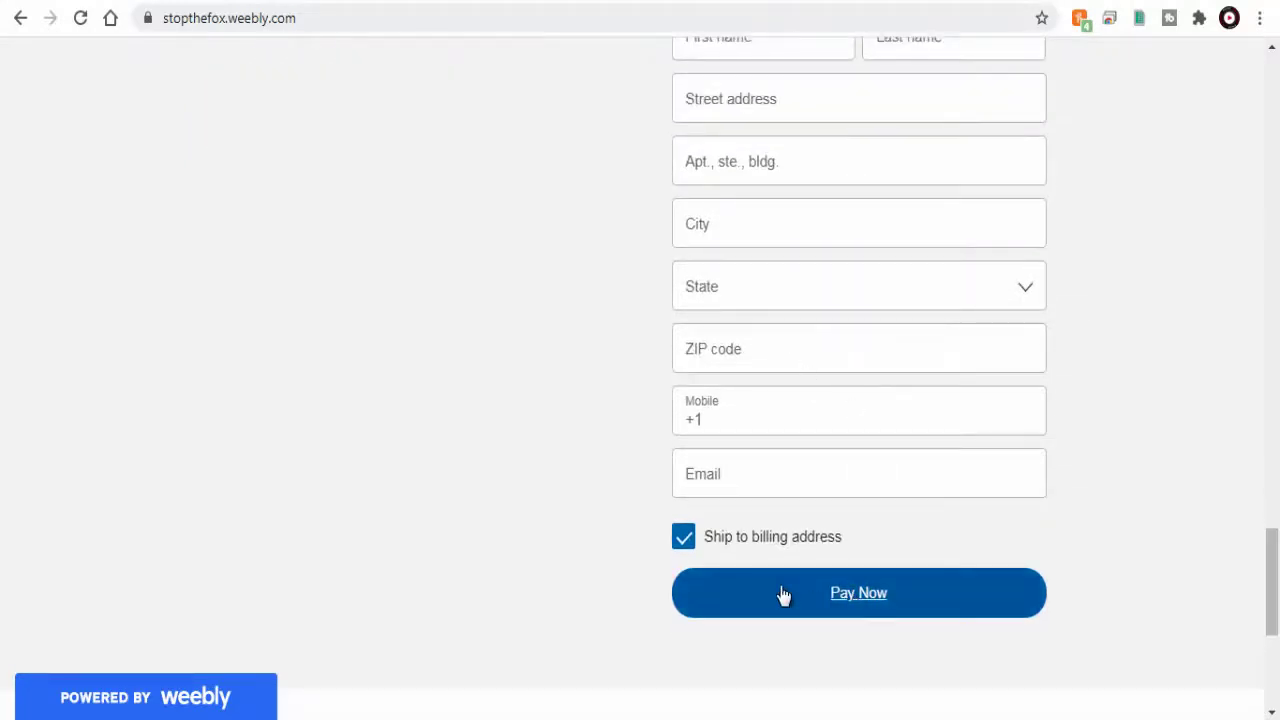
Step: Turn off Ship to billing address to examine the shipping address fields, and turn it back on
{"action": "left_click", "coordinate": [683, 540]}
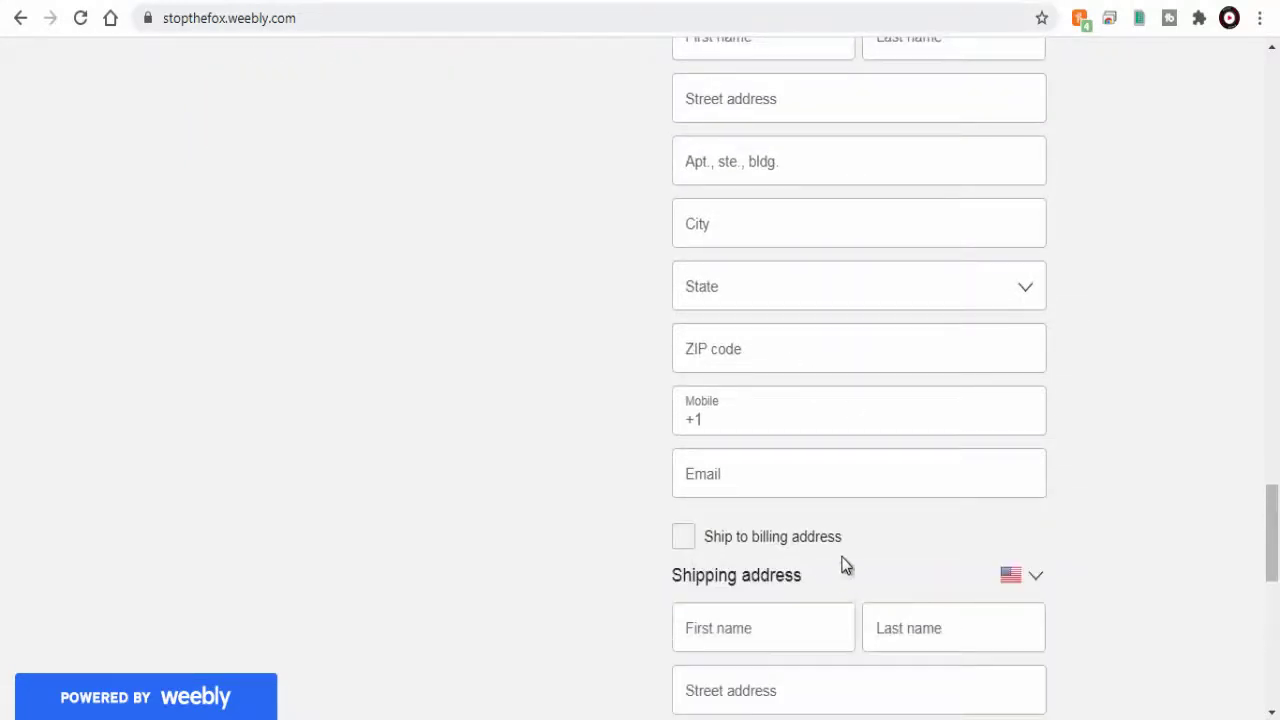
{"action": "left_click", "coordinate": [680, 540]}
{"action": "left_click", "coordinate": [680, 540]}
{"action": "scroll", "coordinate": [717, 515], "scroll_direction": "down", "scroll_amount": 4}
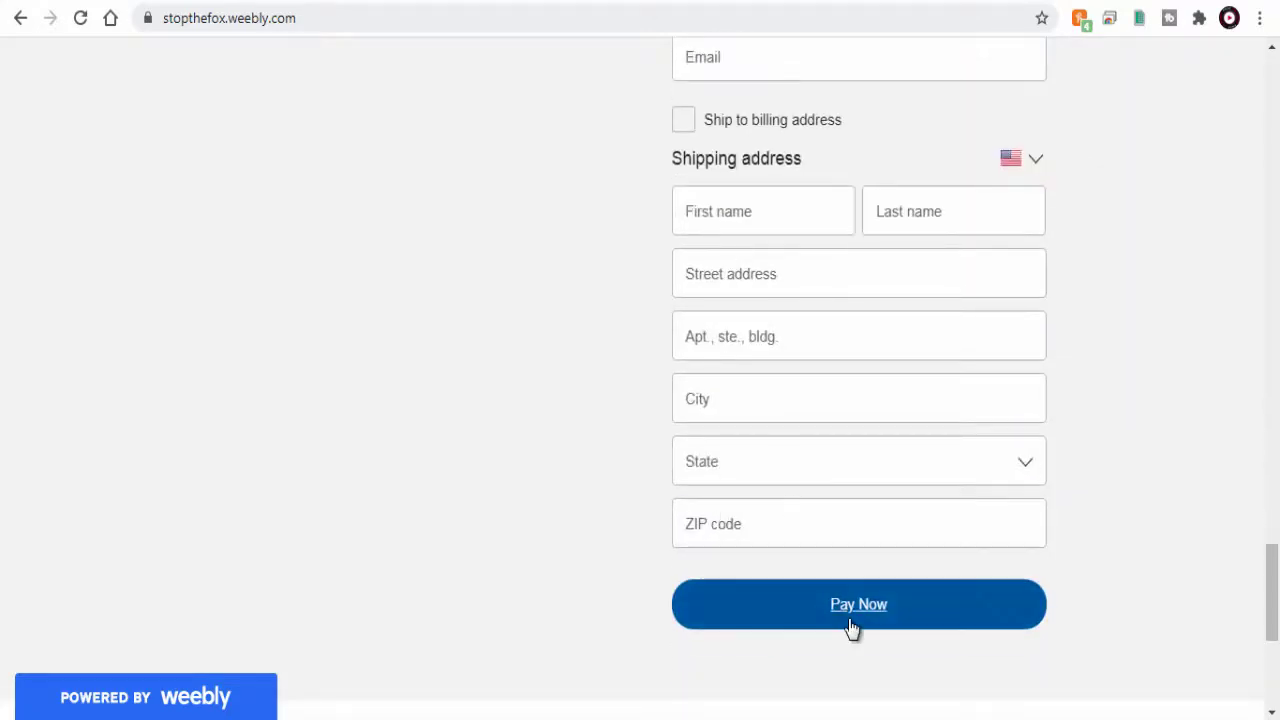
{"action": "left_click", "coordinate": [684, 122]}
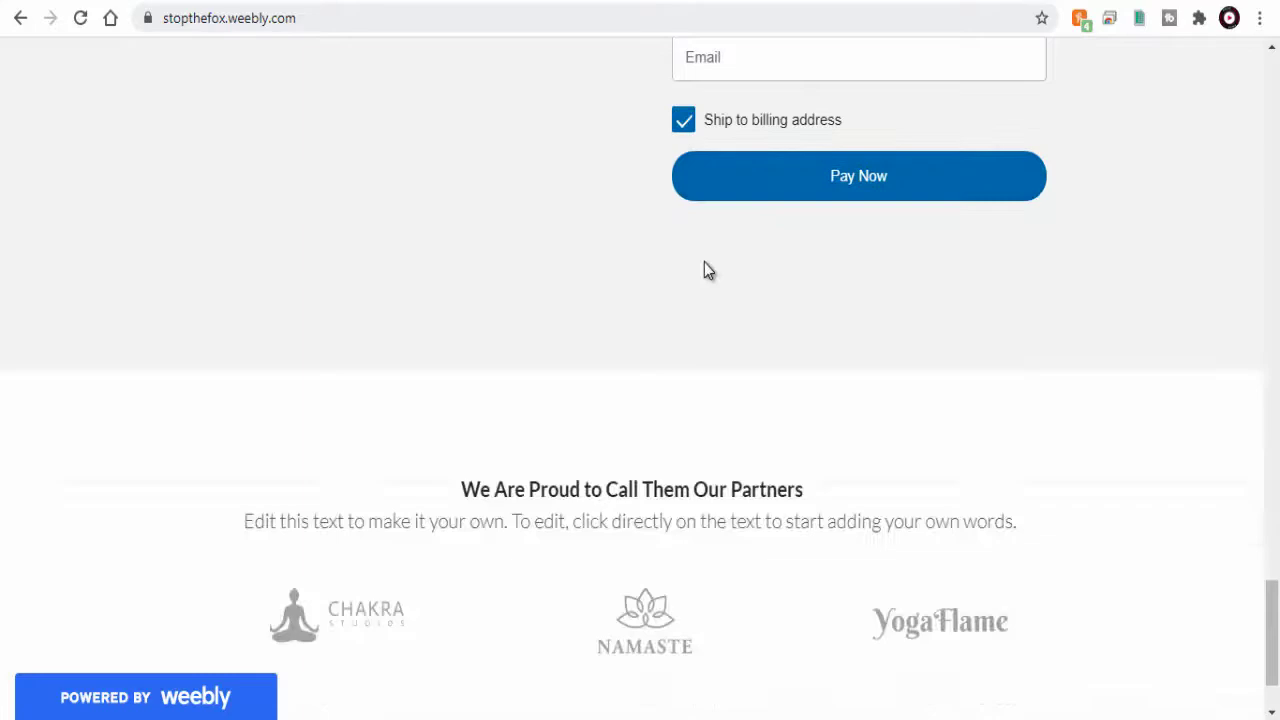
{"action": "scroll", "coordinate": [705, 270], "scroll_direction": "up", "scroll_amount": 2}
{"action": "scroll", "coordinate": [703, 273], "scroll_direction": "up", "scroll_amount": 3}
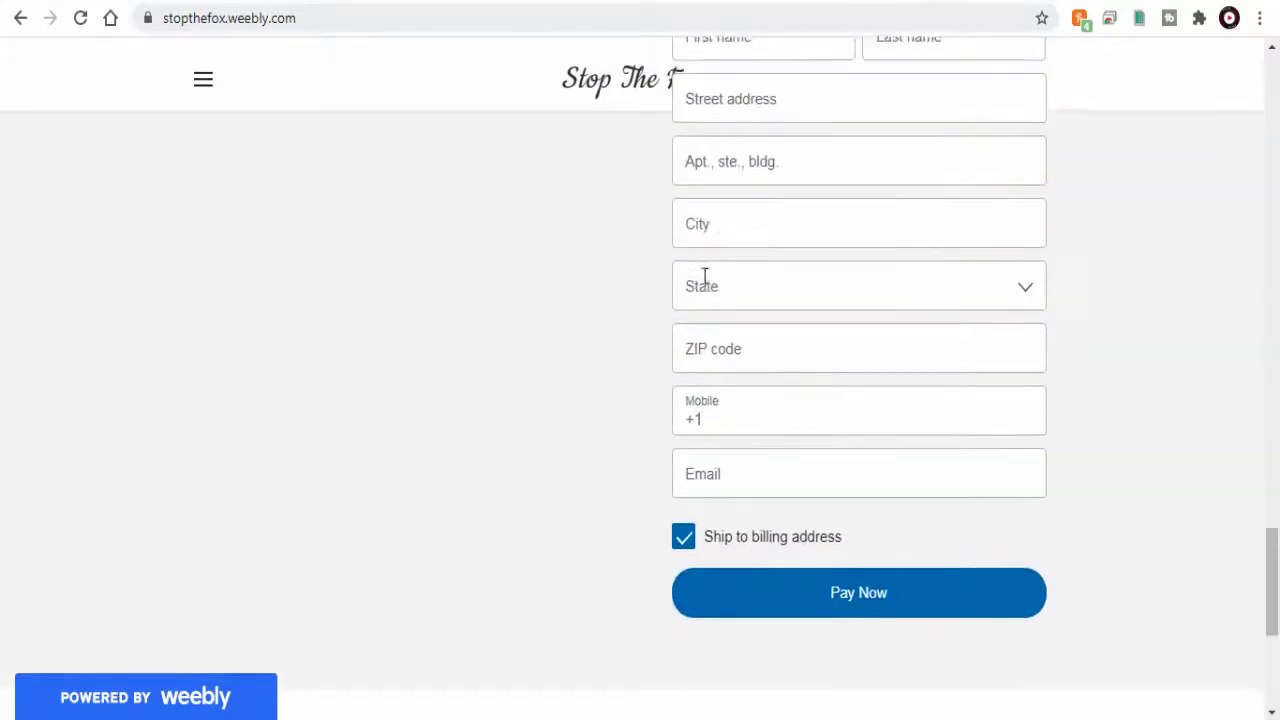